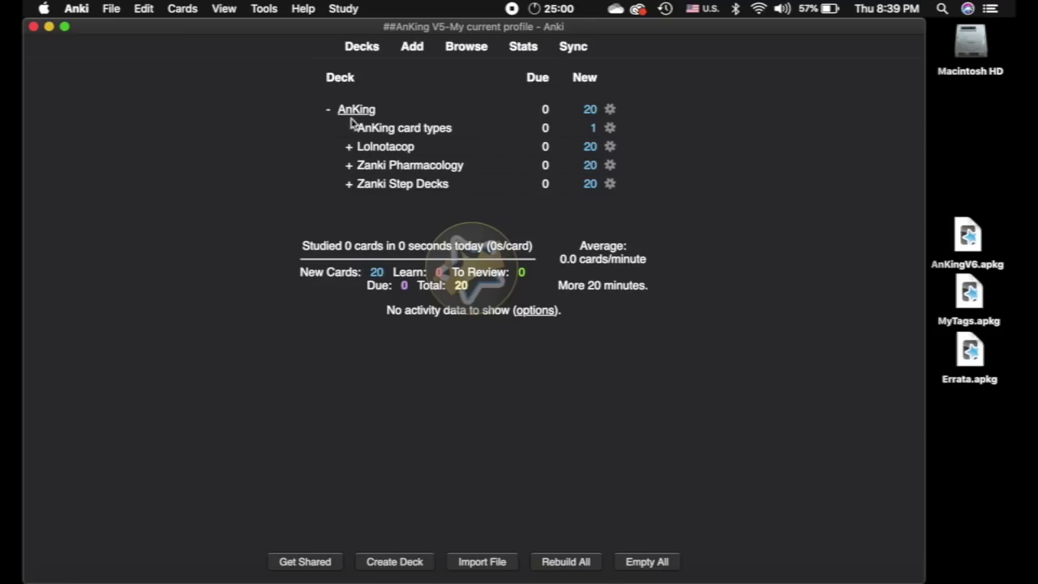
{"action": "left_click", "coordinate": [351, 185]}
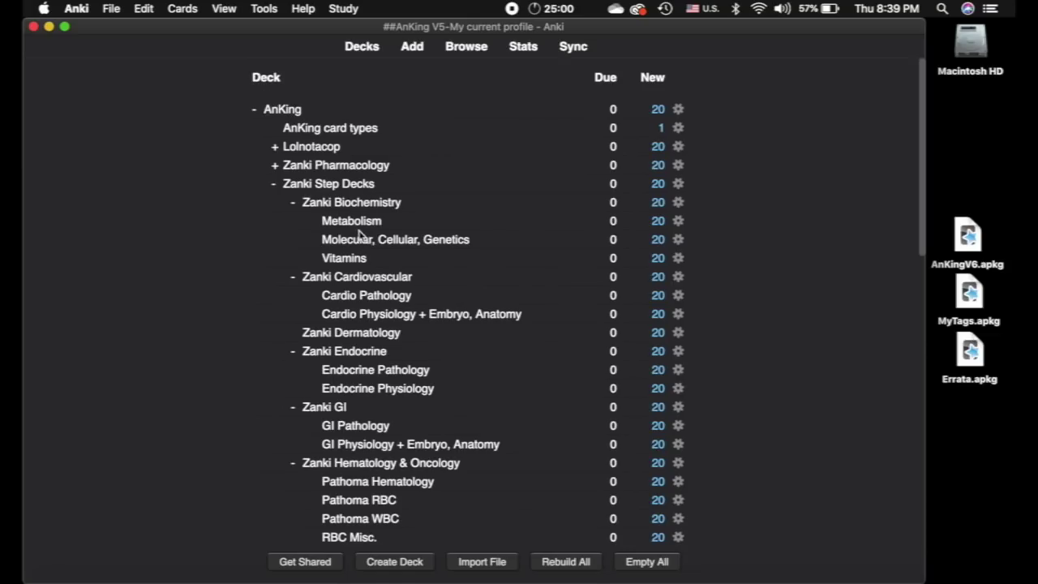
{"action": "left_click", "coordinate": [274, 186]}
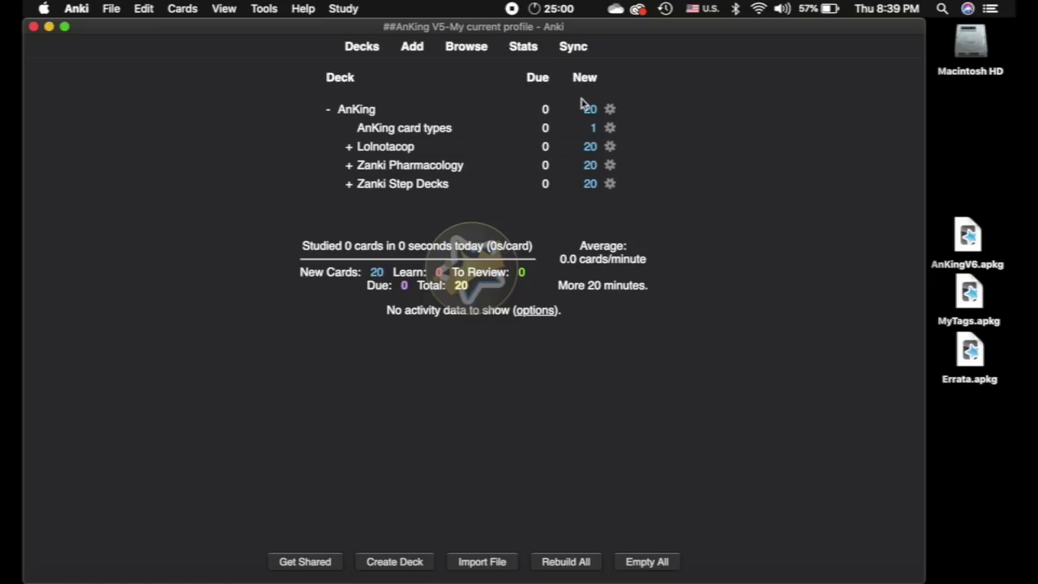
{"action": "left_click", "coordinate": [353, 114]}
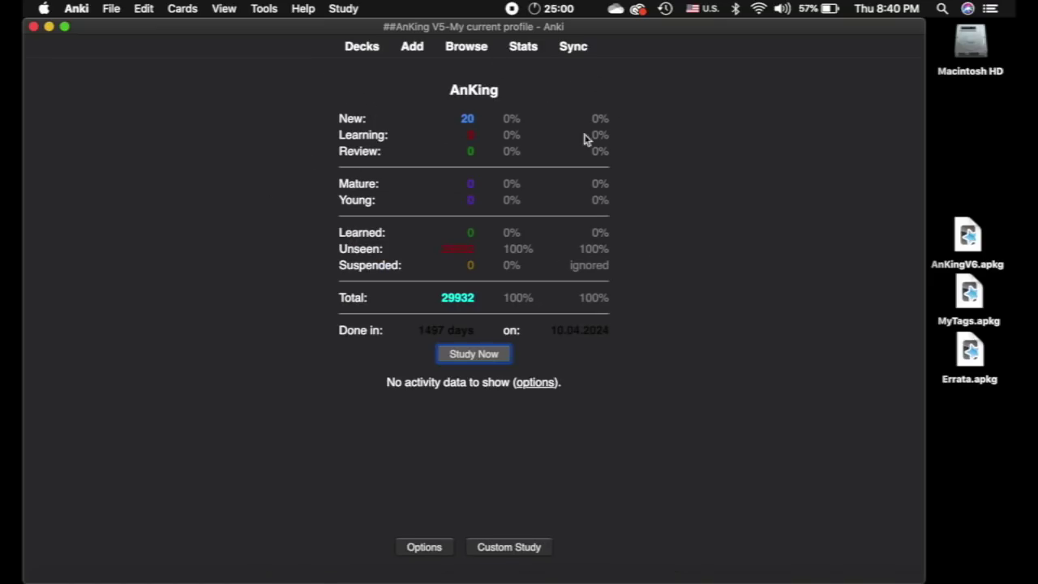
{"action": "left_click", "coordinate": [362, 46]}
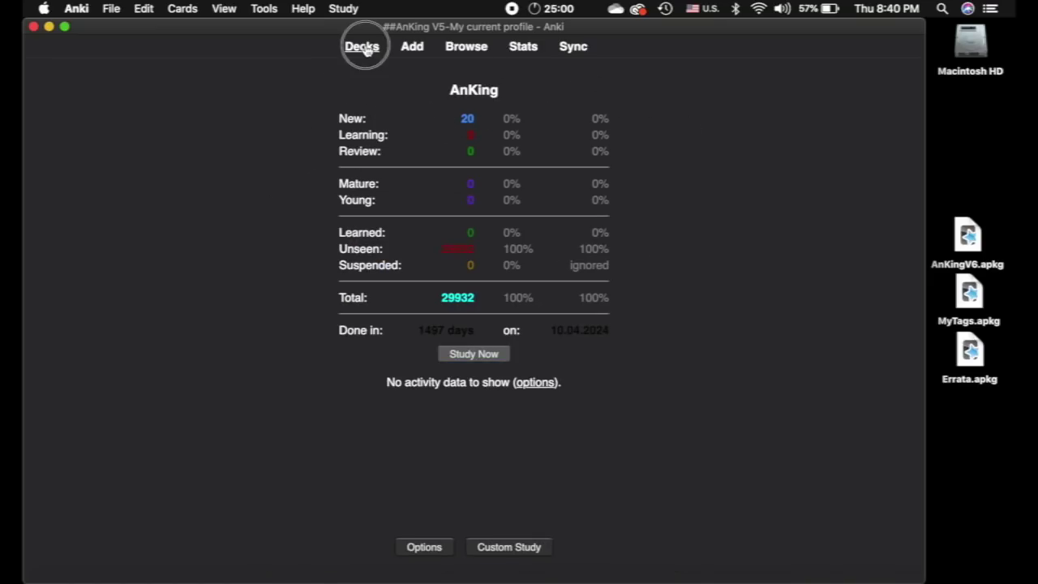
- Add an 'AnKing V5 note type' comment to the Cloze-AnKingMaster styling in the AnKing card types deck
{"action": "left_click", "coordinate": [477, 49]}
{"action": "left_click", "coordinate": [135, 161]}
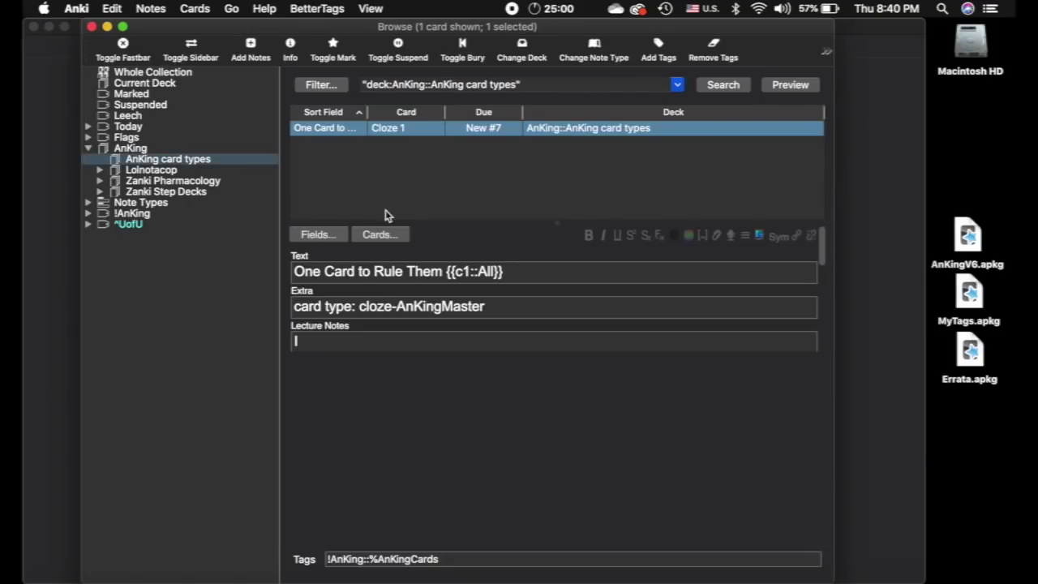
{"action": "left_click", "coordinate": [377, 234]}
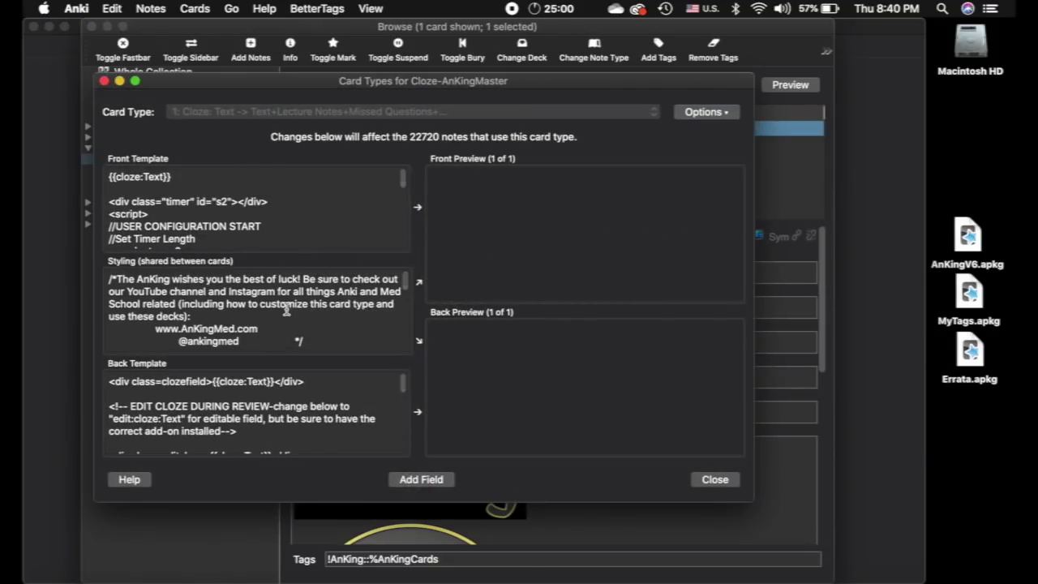
{"action": "scroll", "coordinate": [287, 310], "scroll_direction": "down", "scroll_amount": 3}
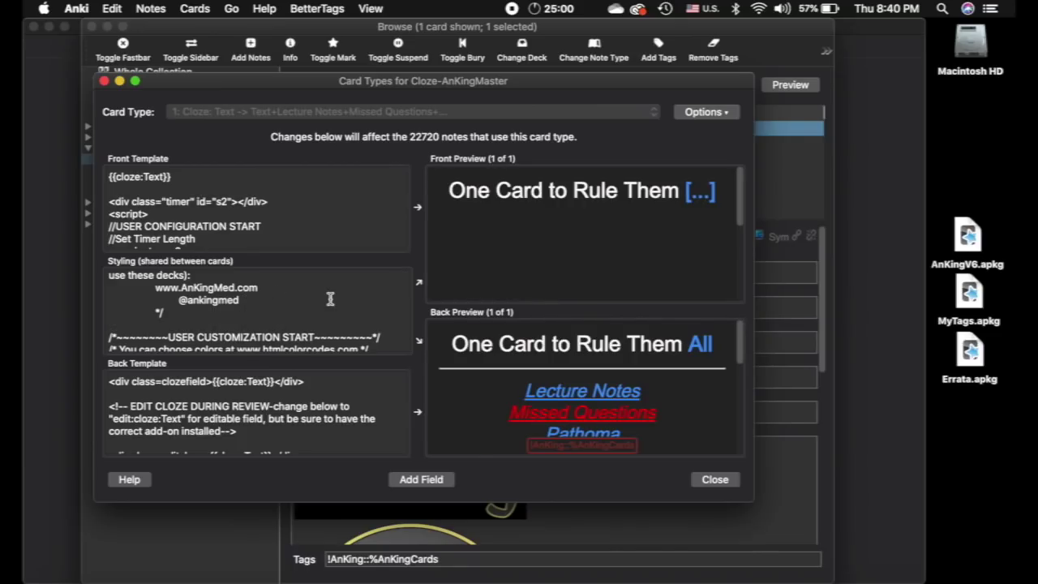
{"action": "type", "text": "King V5 note type"}
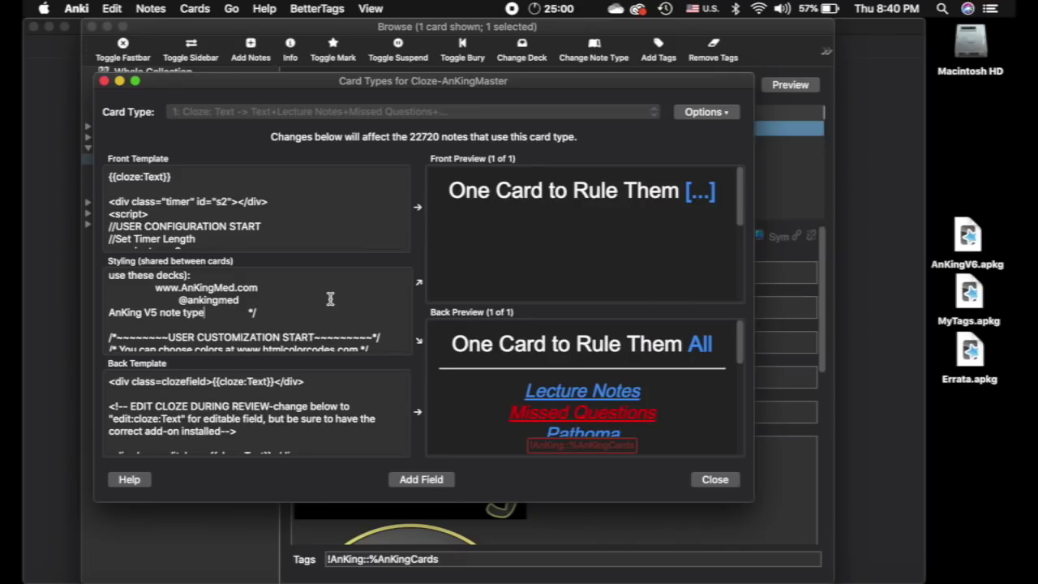
{"action": "key", "text": "Return"}
{"action": "left_click", "coordinate": [111, 313]}
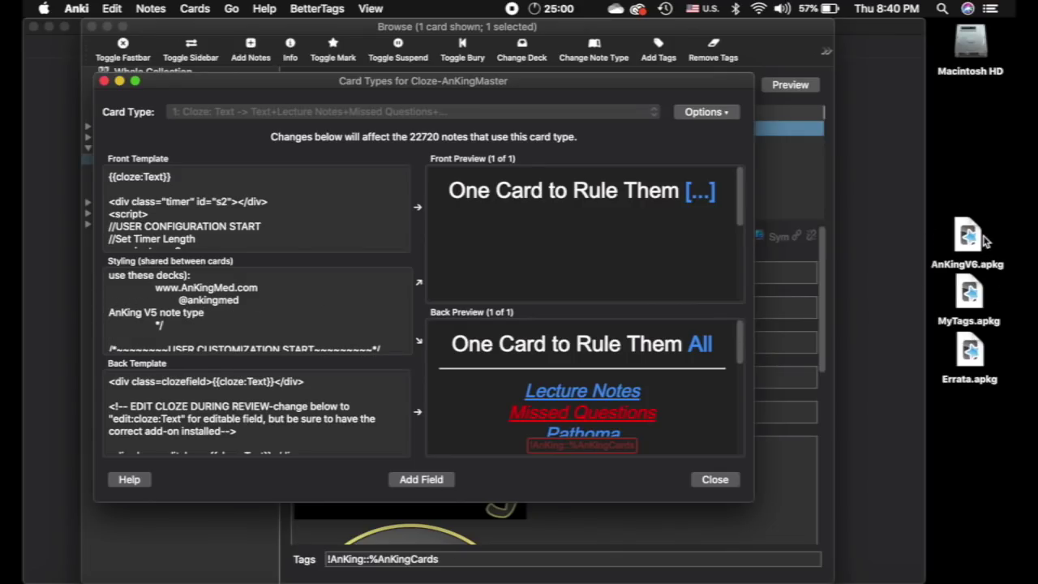
{"action": "left_click", "coordinate": [586, 399]}
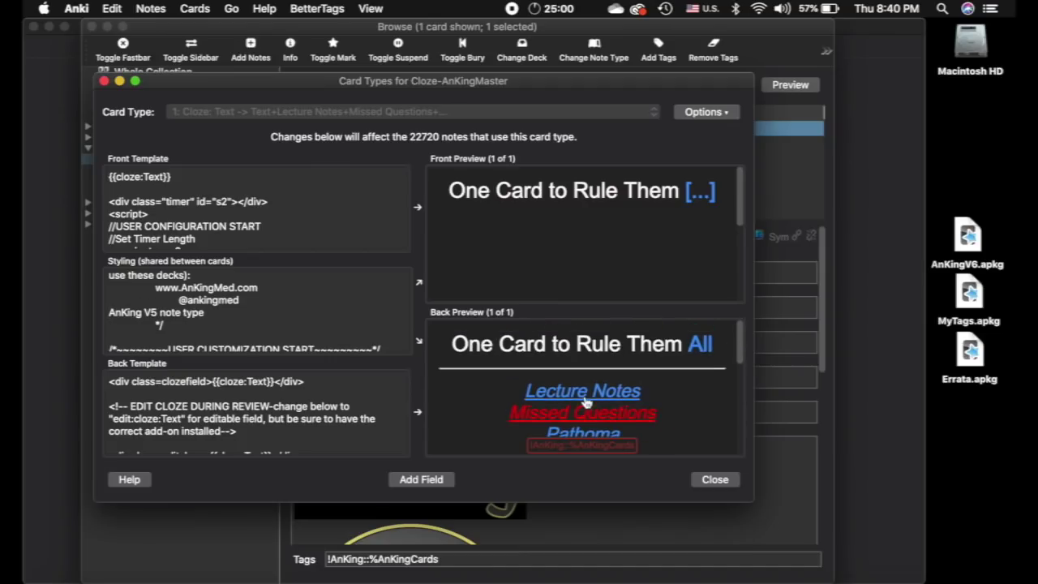
{"action": "left_click", "coordinate": [104, 82]}
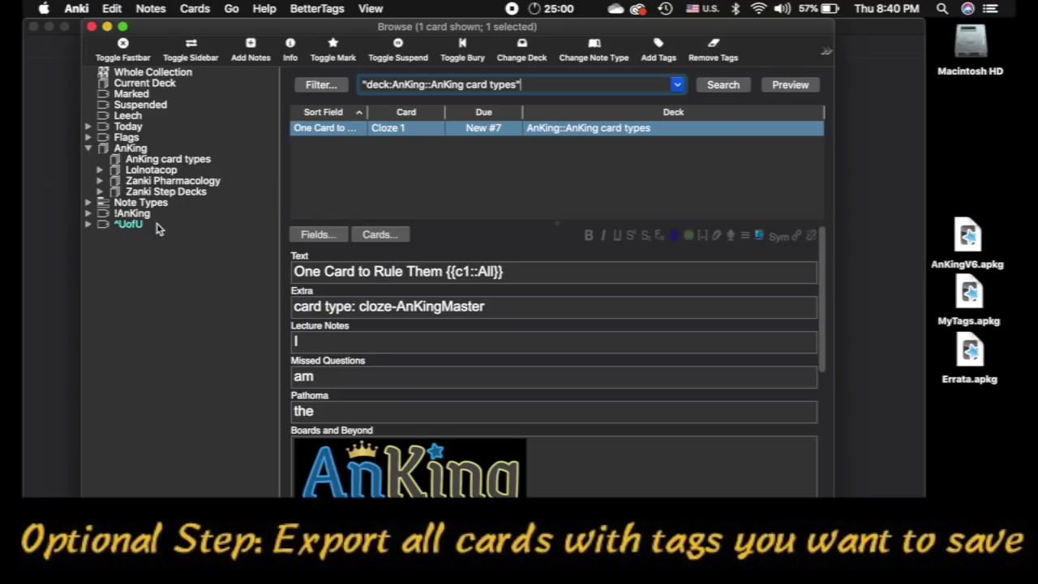
- Filter the browser by the ^UofU tag and select all 23681 listed cards with Cmd+A
{"action": "left_click", "coordinate": [89, 216]}
{"action": "left_click", "coordinate": [89, 214]}
{"action": "left_click", "coordinate": [89, 214]}
{"action": "left_click", "coordinate": [90, 214]}
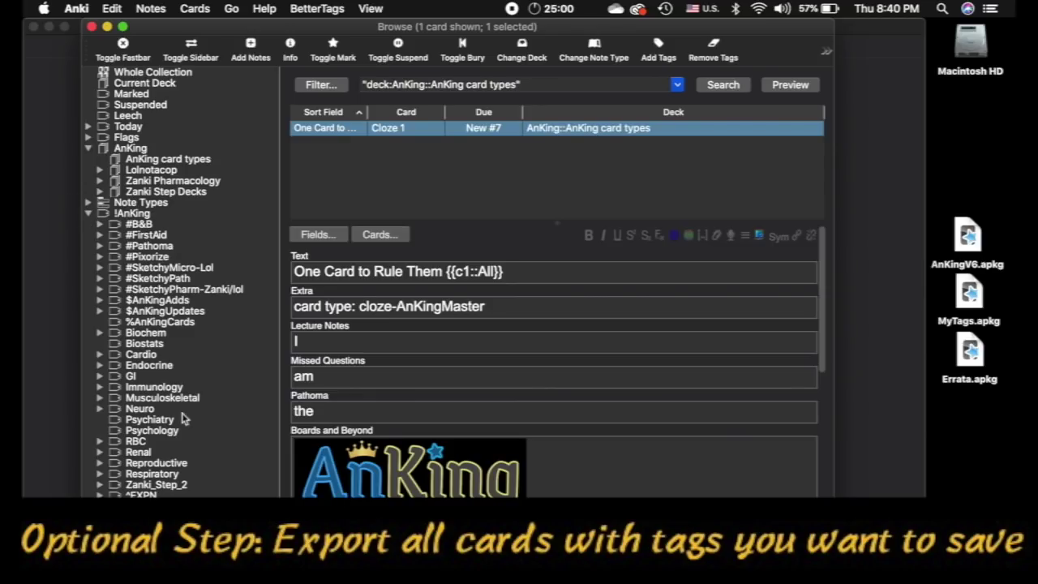
{"action": "left_click", "coordinate": [90, 213]}
{"action": "left_click", "coordinate": [154, 226]}
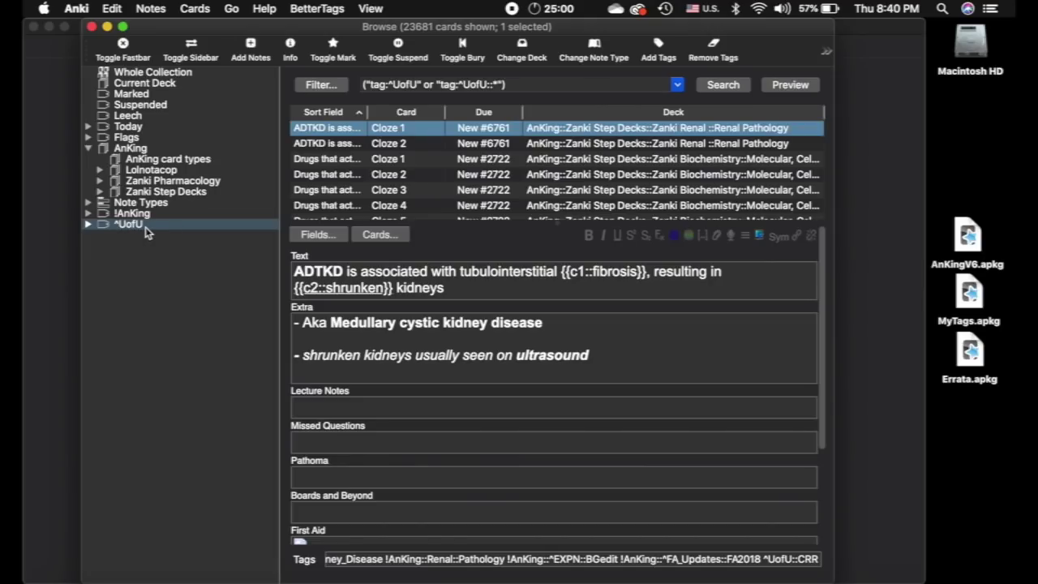
{"action": "left_click", "coordinate": [89, 225]}
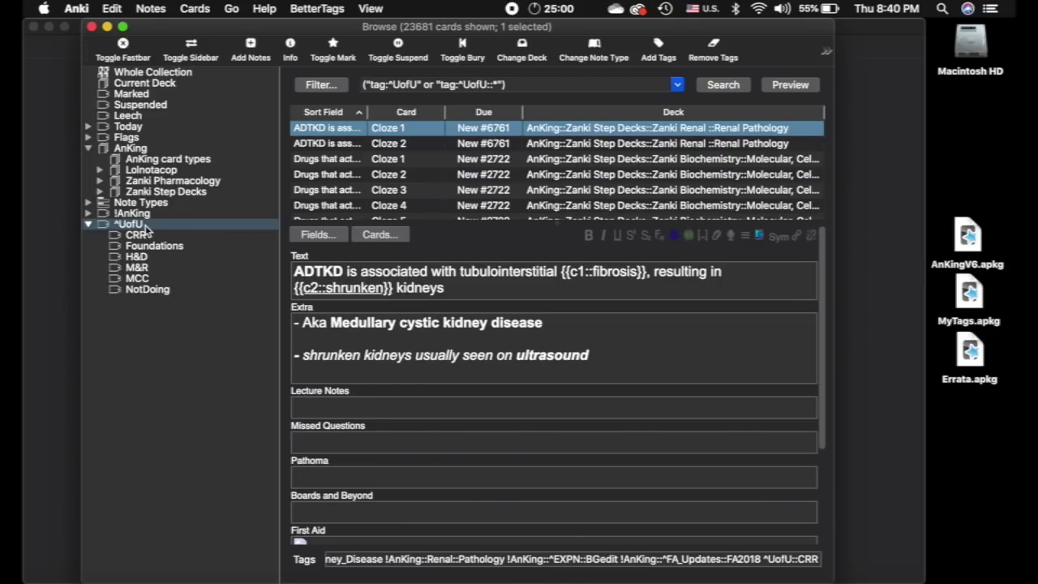
{"action": "left_click", "coordinate": [89, 225]}
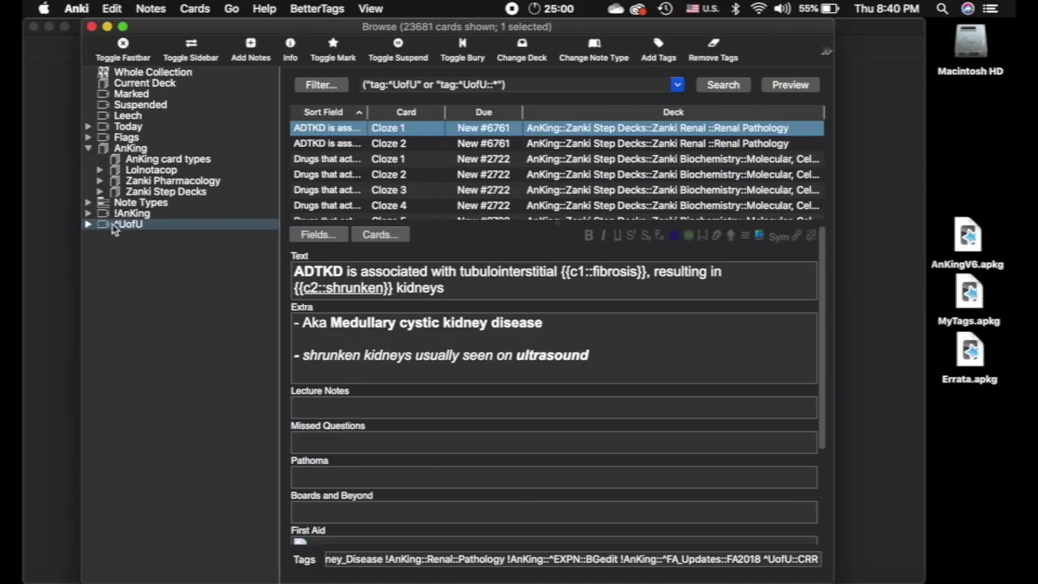
{"action": "left_click", "coordinate": [408, 190]}
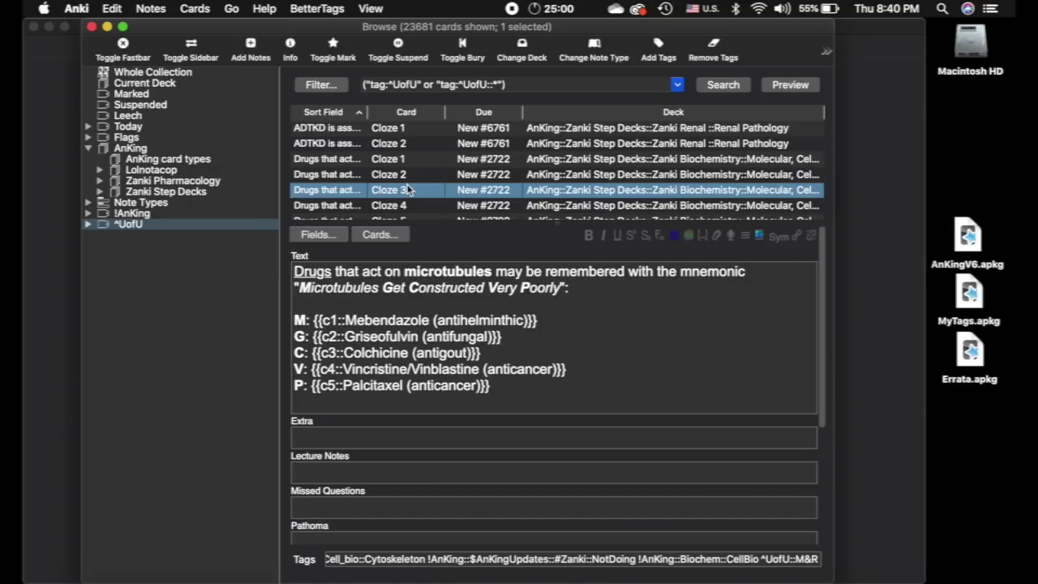
{"action": "key", "text": "super+a"}
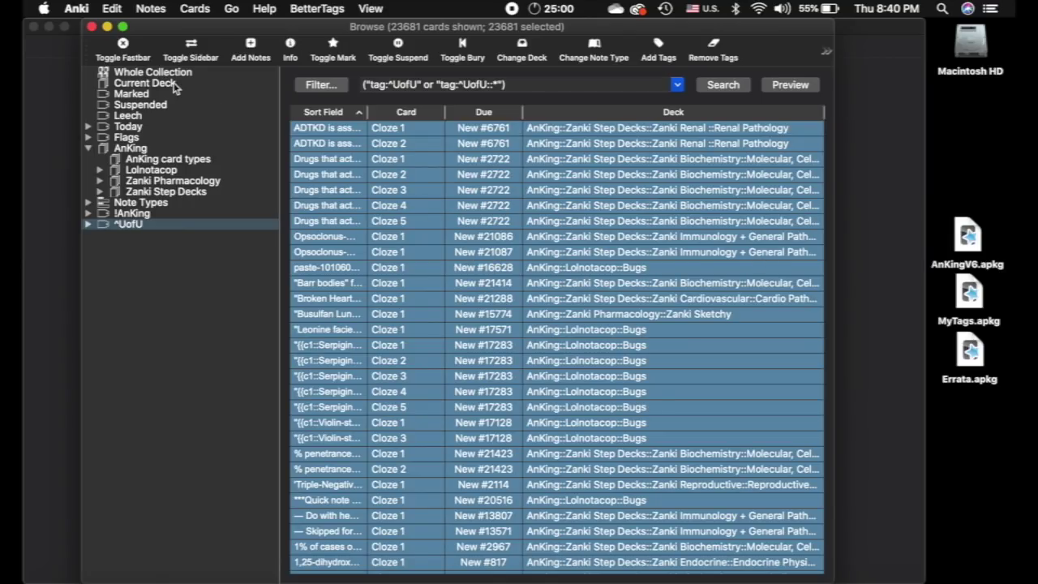
- Start Export Notes for the selected cards, untick Include media, cancel, and close the browser
{"action": "left_click", "coordinate": [151, 10]}
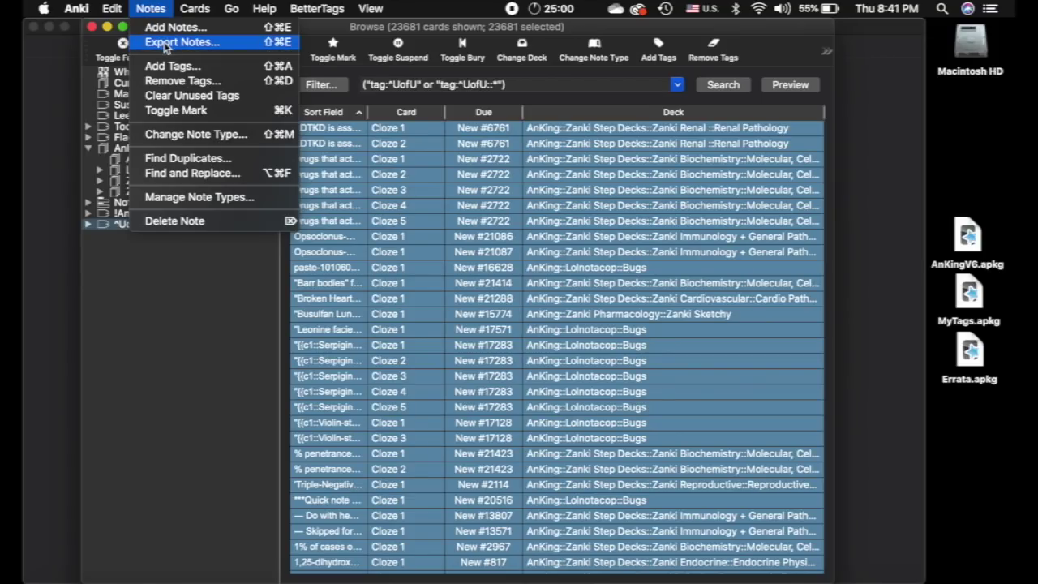
{"action": "mouse_move", "coordinate": [121, 9]}
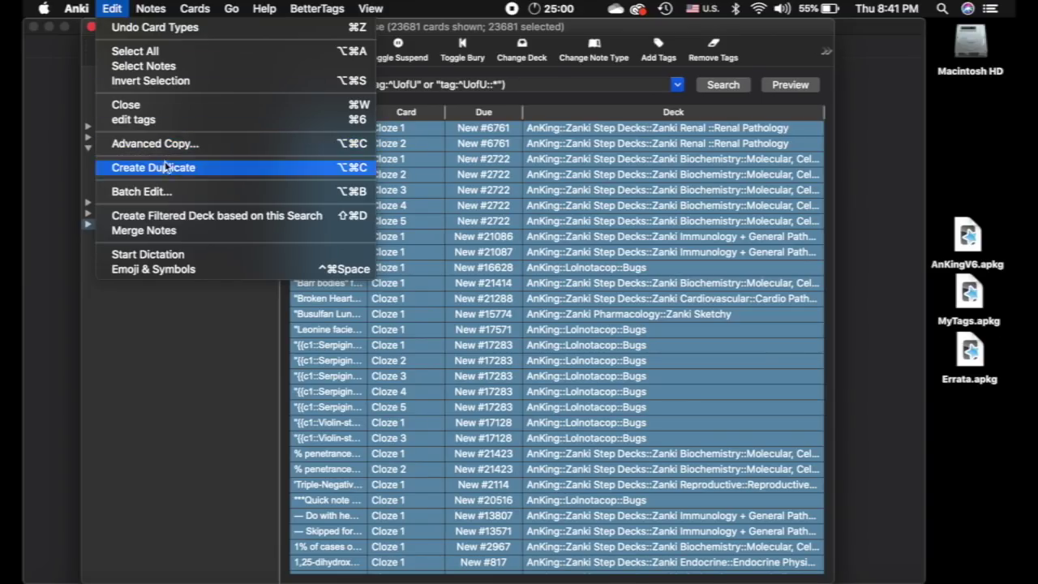
{"action": "left_click", "coordinate": [106, 7]}
{"action": "left_click", "coordinate": [149, 7]}
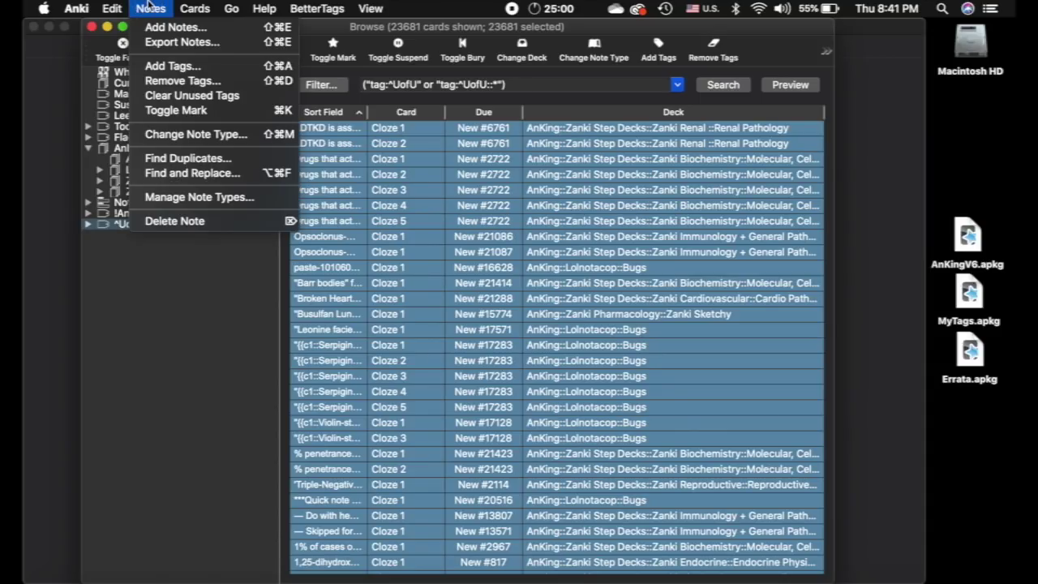
{"action": "left_click", "coordinate": [178, 42]}
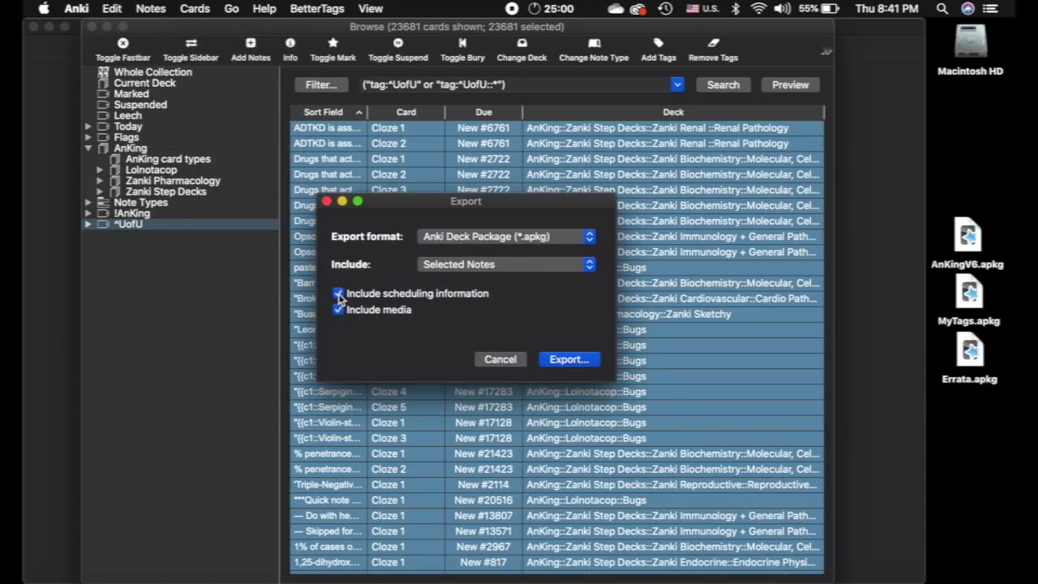
{"action": "left_click", "coordinate": [338, 310]}
{"action": "left_click", "coordinate": [326, 201]}
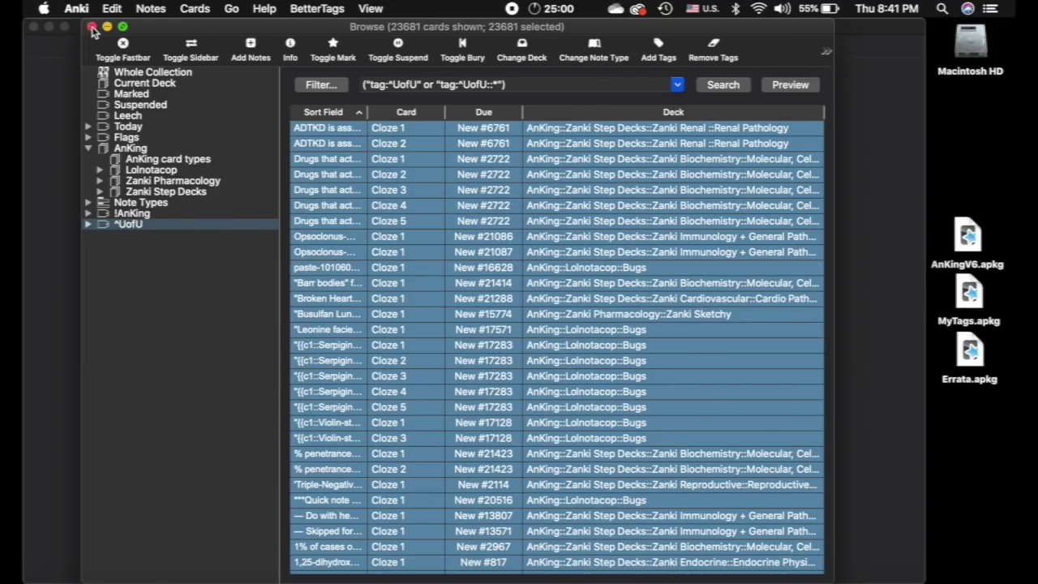
{"action": "key", "text": "Escape"}
- Open the Special Fields add-on settings from the Tools menu
{"action": "left_click", "coordinate": [186, 235]}
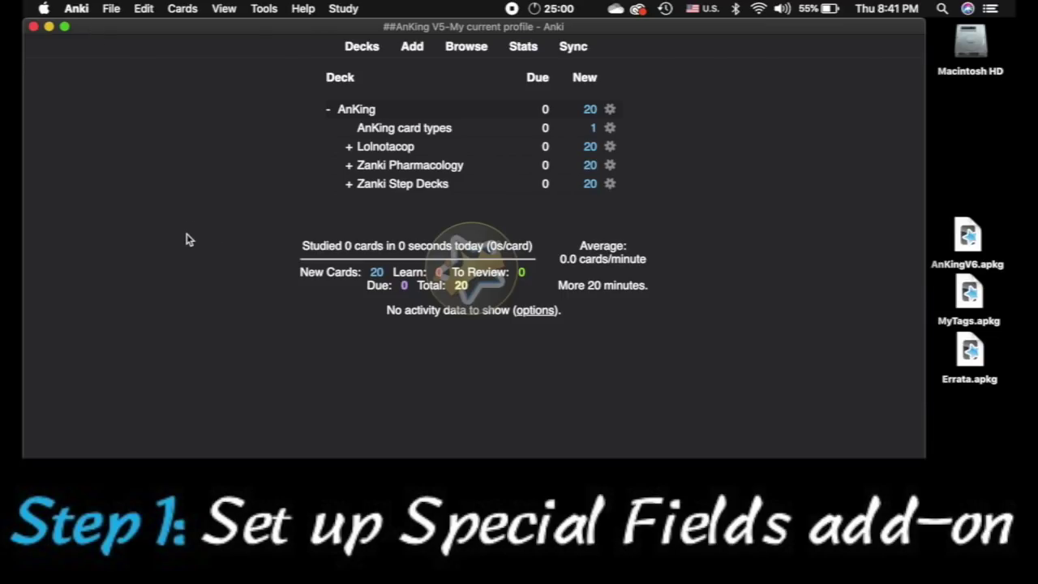
{"action": "left_click", "coordinate": [265, 8]}
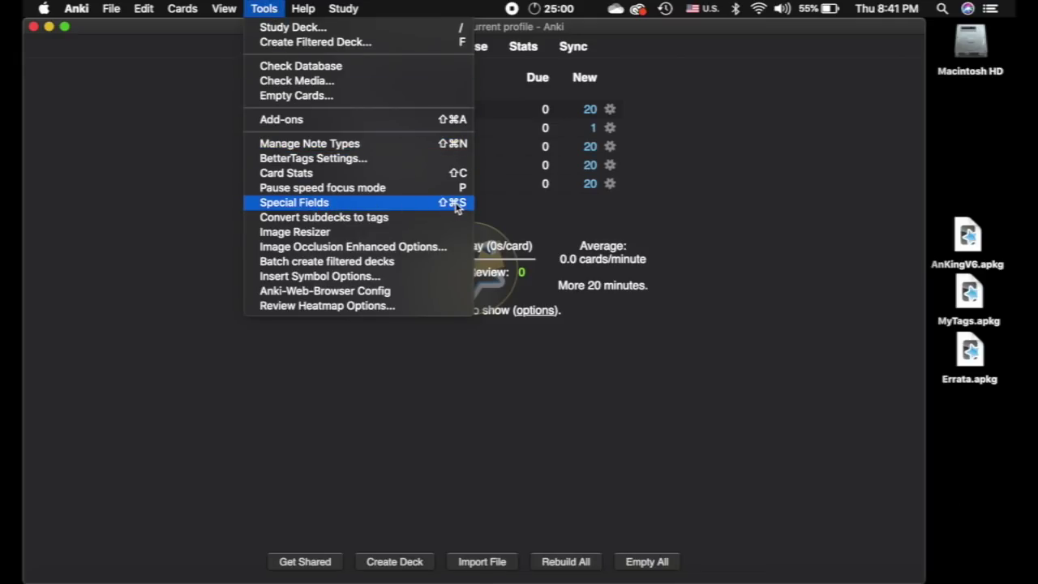
{"action": "left_click", "coordinate": [395, 208]}
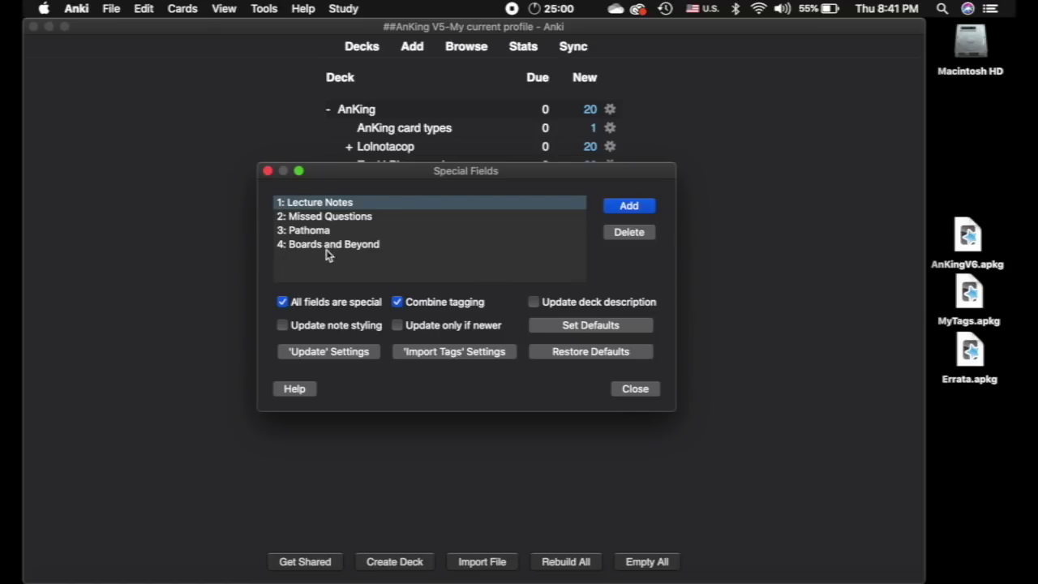
- Add Text and Extra as special fields, then remove both again
{"action": "left_click", "coordinate": [626, 206]}
{"action": "type", "text": "Text"}
{"action": "key", "text": "Return"}
{"action": "left_click", "coordinate": [629, 205]}
{"action": "type", "text": "Extra"}
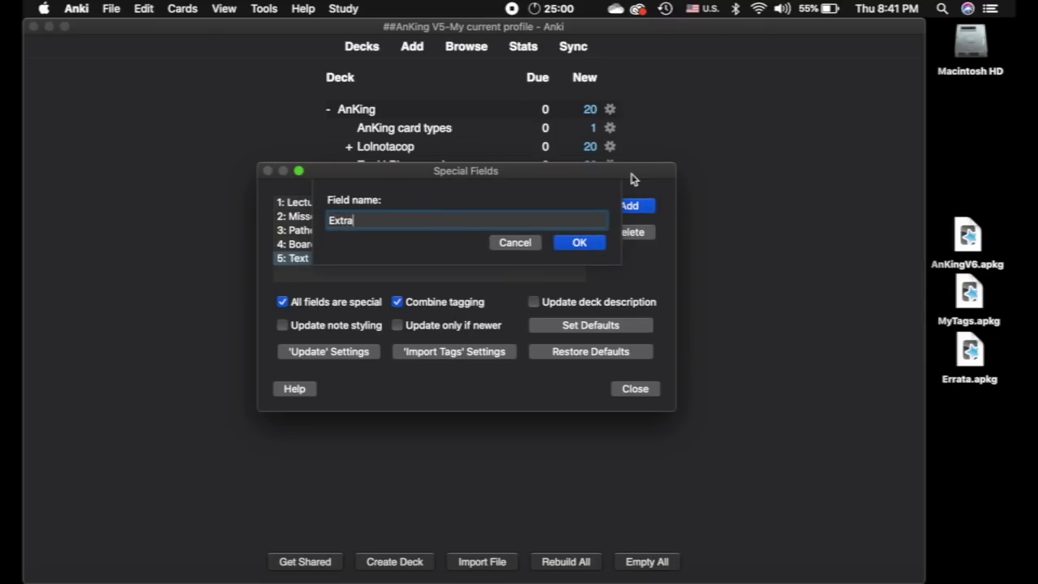
{"action": "key", "text": "Return"}
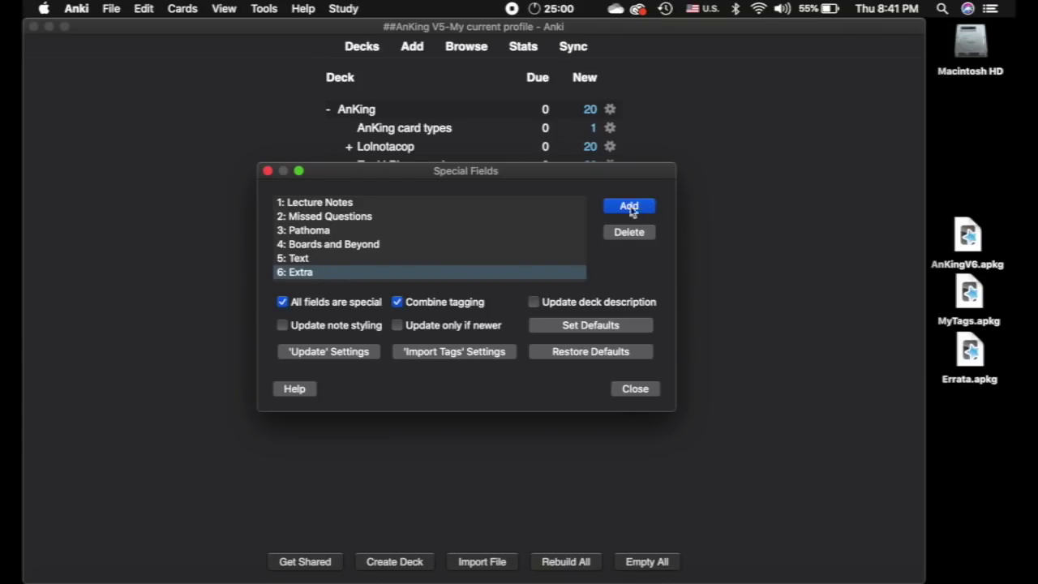
{"action": "left_click", "coordinate": [635, 234]}
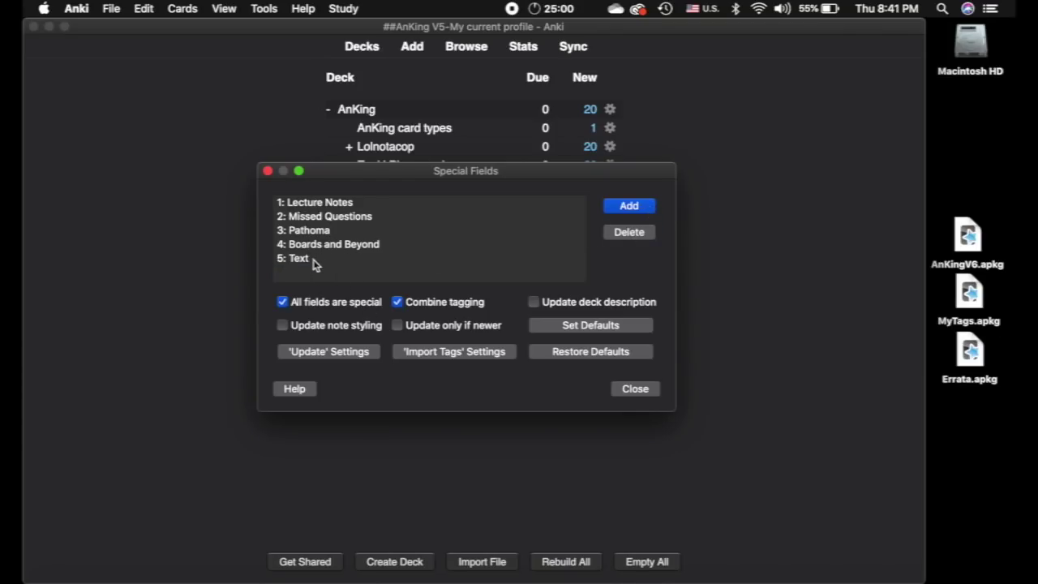
{"action": "left_click", "coordinate": [313, 259]}
{"action": "left_click", "coordinate": [632, 233]}
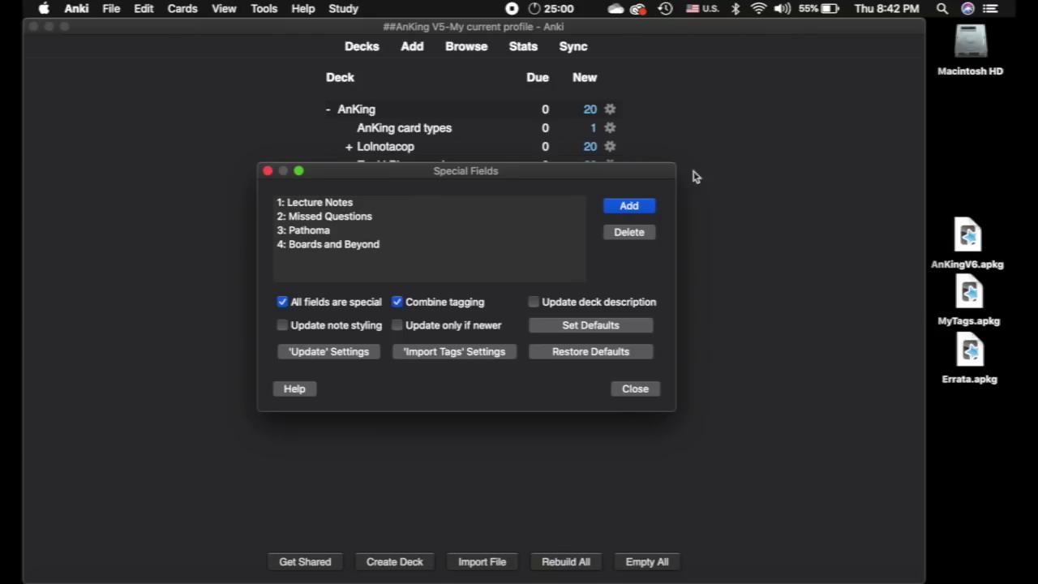
- Apply the 'Update' Settings preset in Special Fields and acknowledge the confirmation alert
{"action": "left_click", "coordinate": [326, 352]}
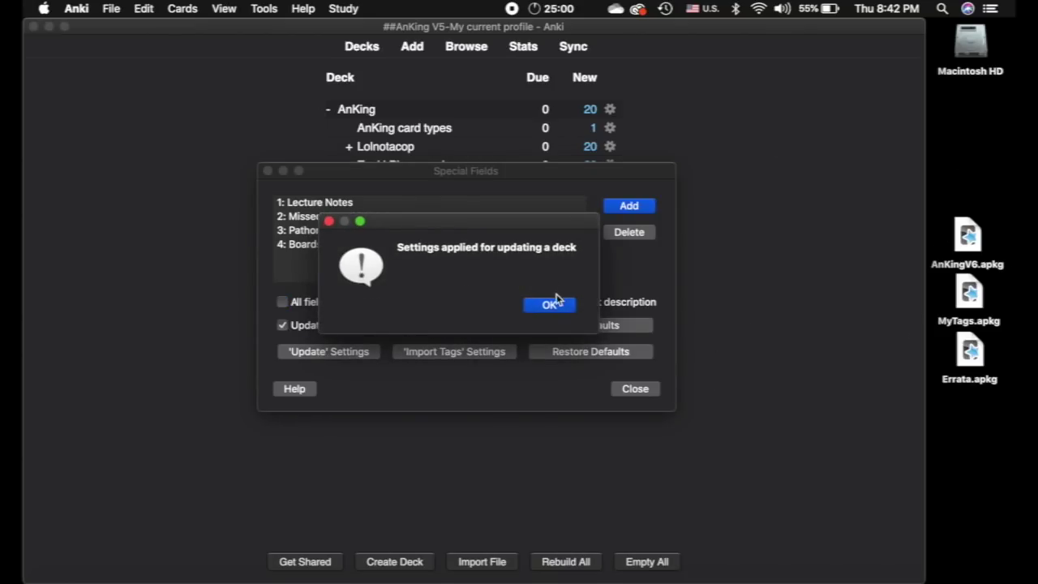
{"action": "left_click", "coordinate": [551, 304]}
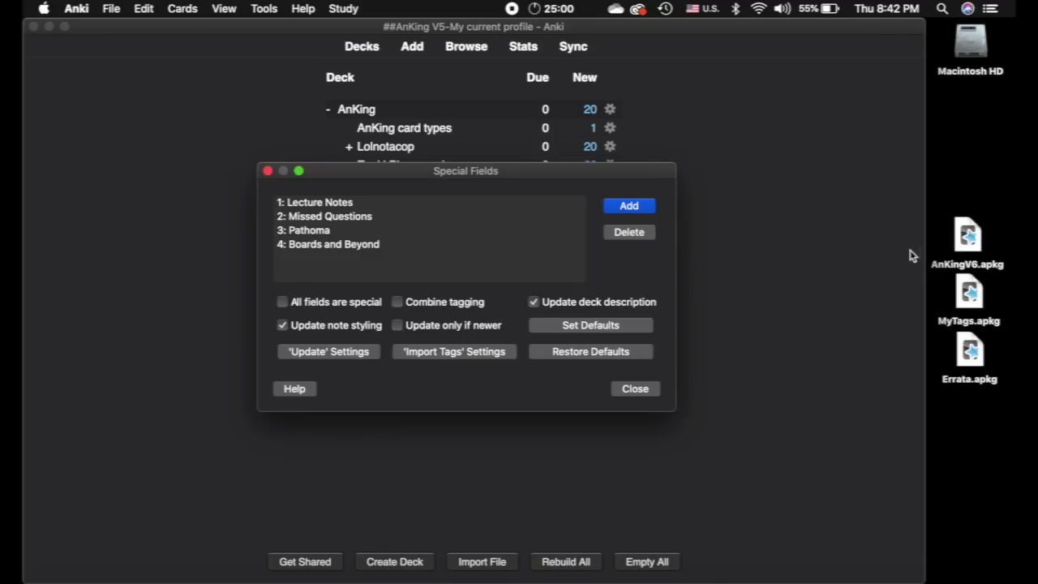
- Close Special Fields, import AnKingV6.apkg (22720 notes updated, 32 added), and dismiss the results
{"action": "left_click", "coordinate": [637, 389]}
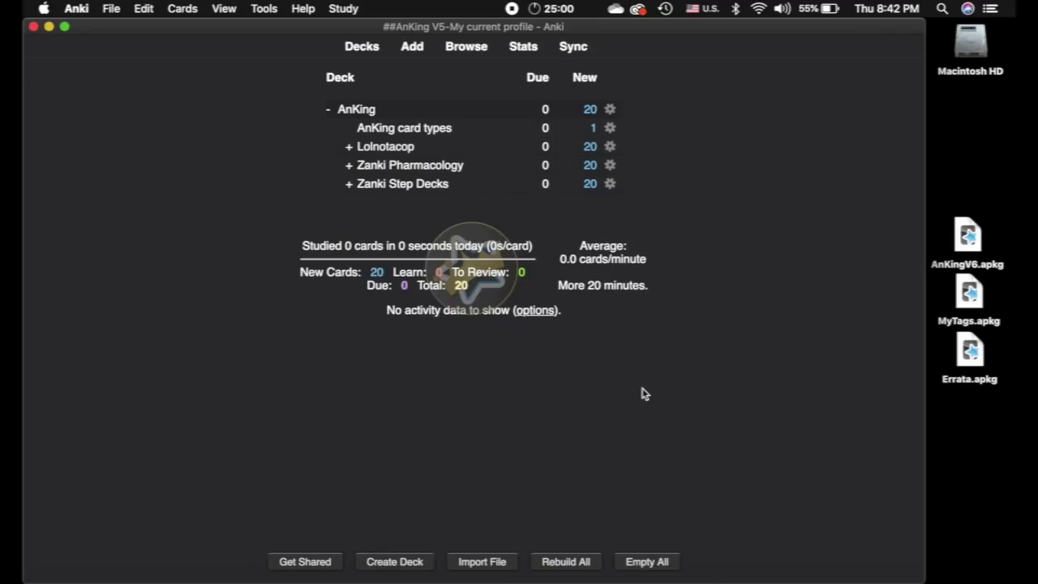
{"action": "left_click", "coordinate": [968, 236]}
{"action": "left_click", "coordinate": [614, 356]}
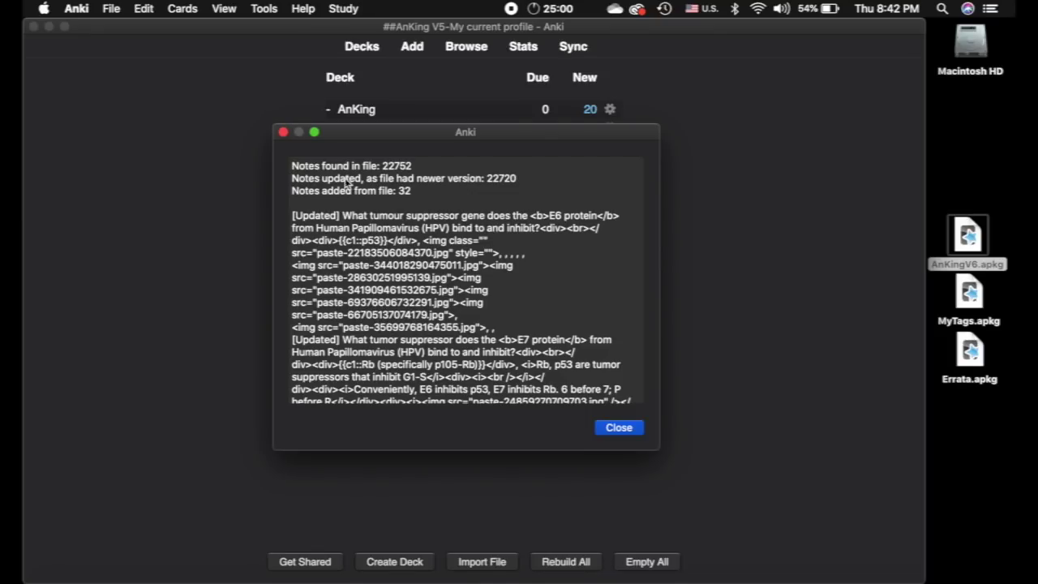
{"action": "left_click_drag", "start_coordinate": [293, 179], "coordinate": [363, 180]}
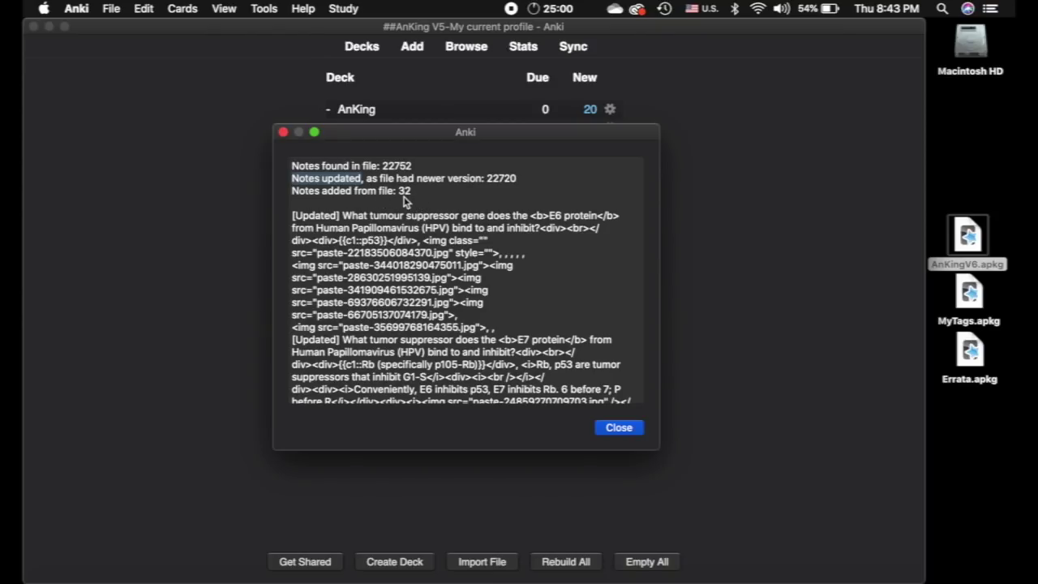
{"action": "left_click", "coordinate": [619, 427]}
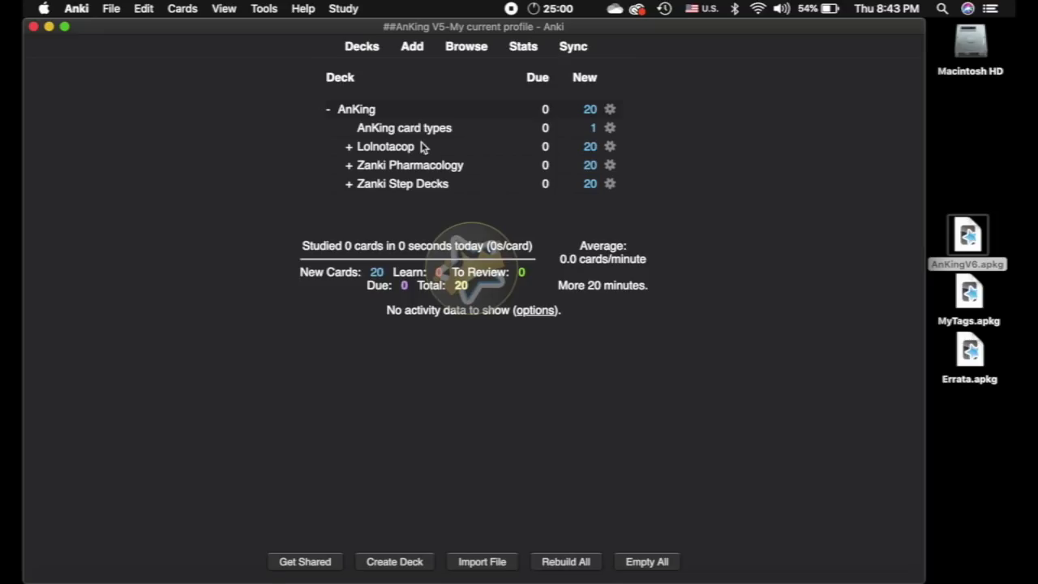
{"action": "left_click", "coordinate": [355, 110]}
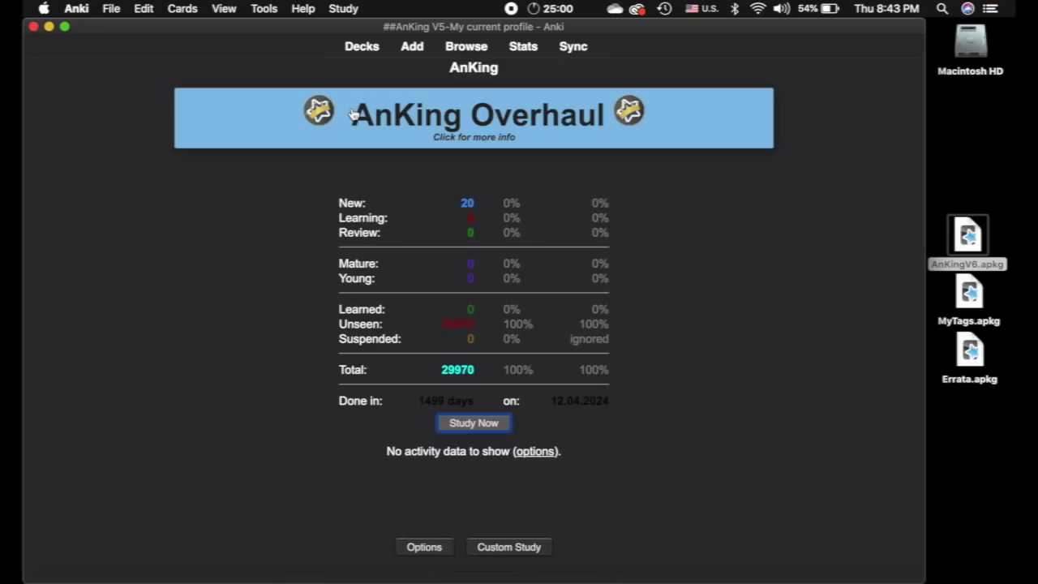
{"action": "left_click", "coordinate": [469, 107]}
{"action": "scroll", "coordinate": [365, 178], "scroll_direction": "down", "scroll_amount": 1}
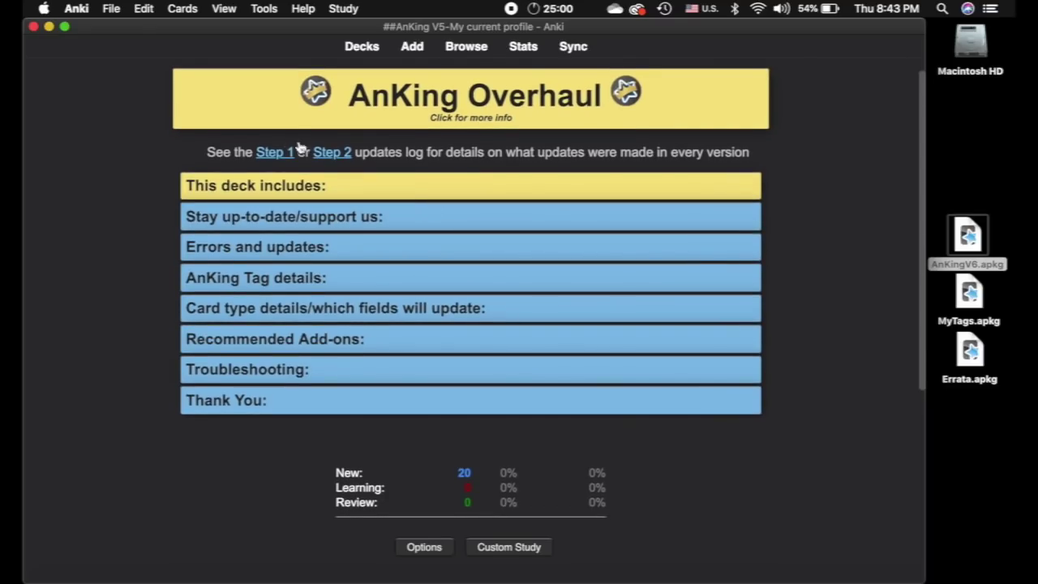
{"action": "left_click", "coordinate": [350, 190]}
{"action": "left_click", "coordinate": [390, 186]}
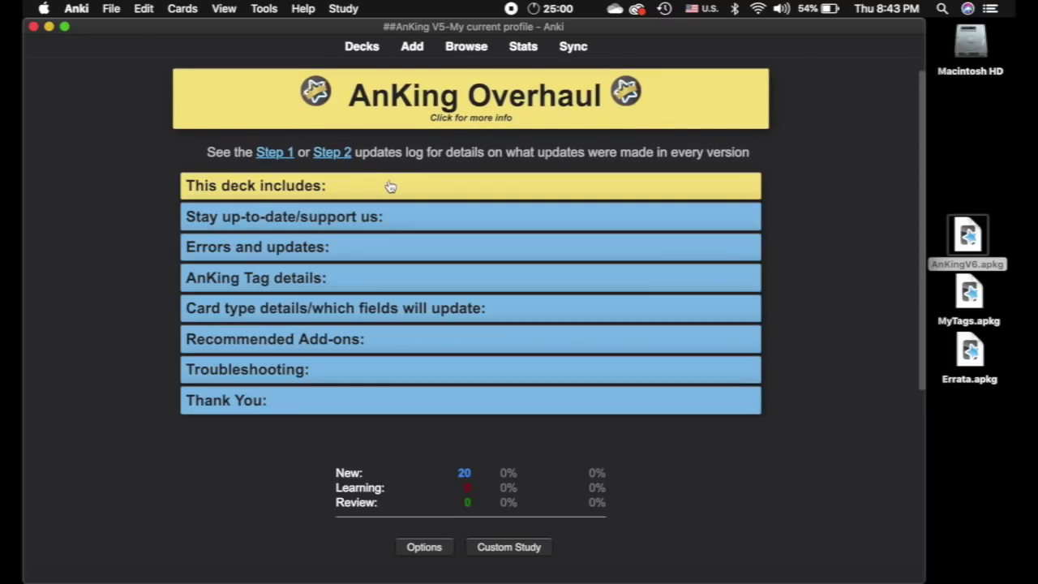
{"action": "left_click", "coordinate": [362, 258]}
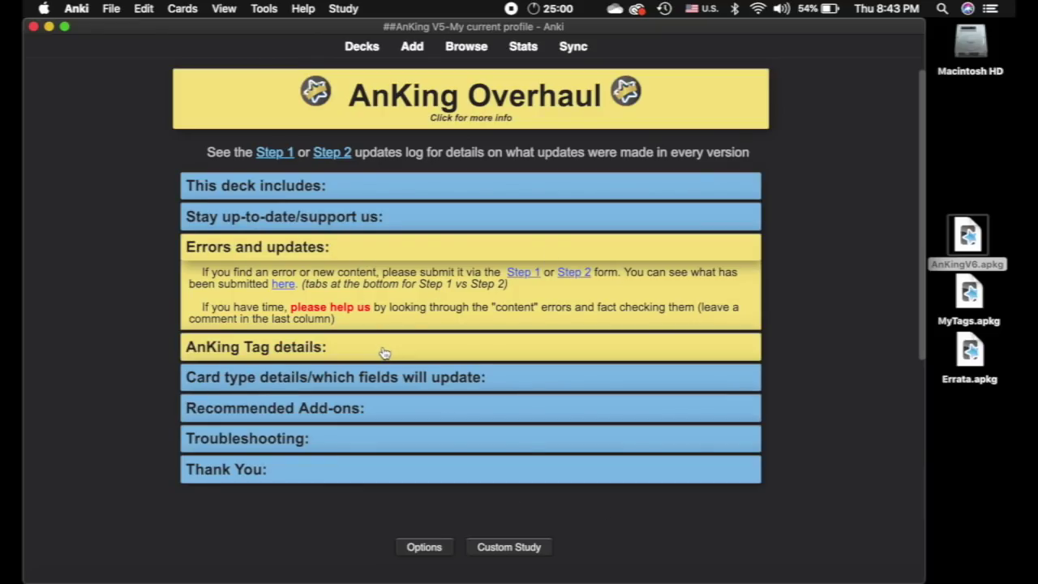
{"action": "left_click", "coordinate": [438, 218]}
{"action": "left_click", "coordinate": [404, 227]}
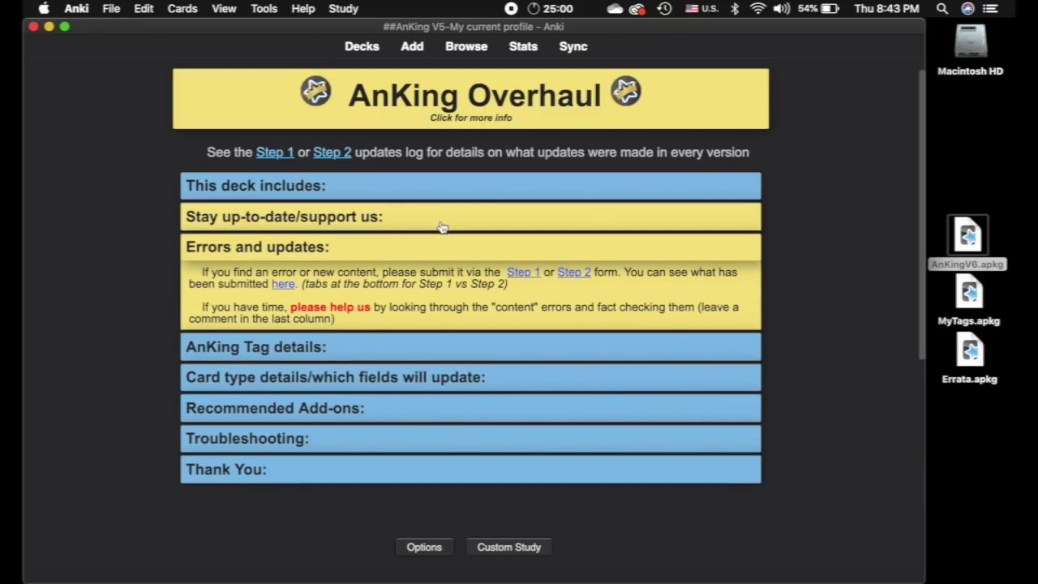
{"action": "left_click", "coordinate": [378, 464]}
{"action": "scroll", "coordinate": [389, 420], "scroll_direction": "down", "scroll_amount": 3}
{"action": "scroll", "coordinate": [389, 420], "scroll_direction": "up", "scroll_amount": 3}
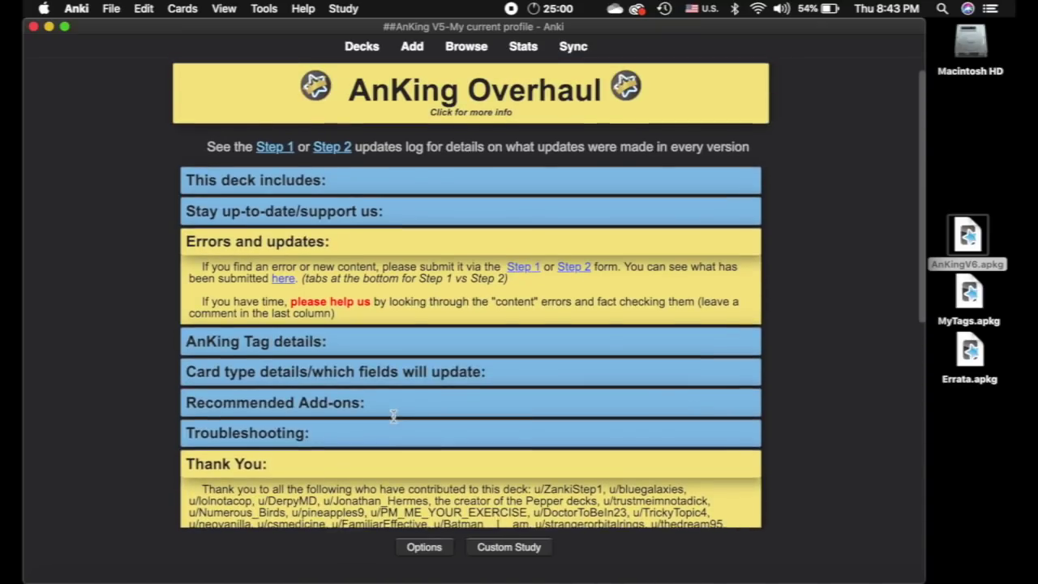
{"action": "left_click", "coordinate": [445, 467]}
{"action": "left_click", "coordinate": [458, 252]}
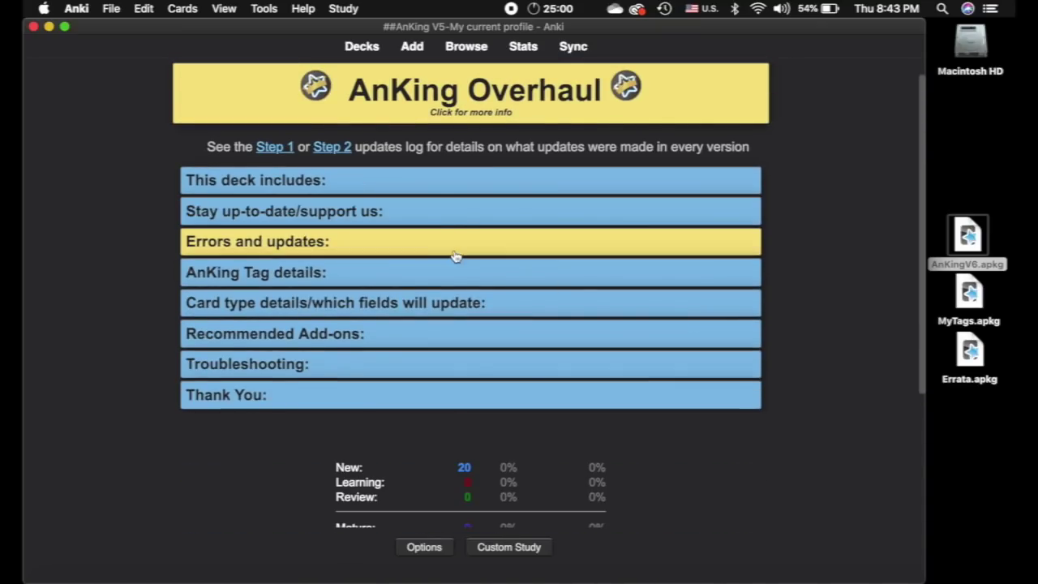
{"action": "left_click", "coordinate": [487, 86]}
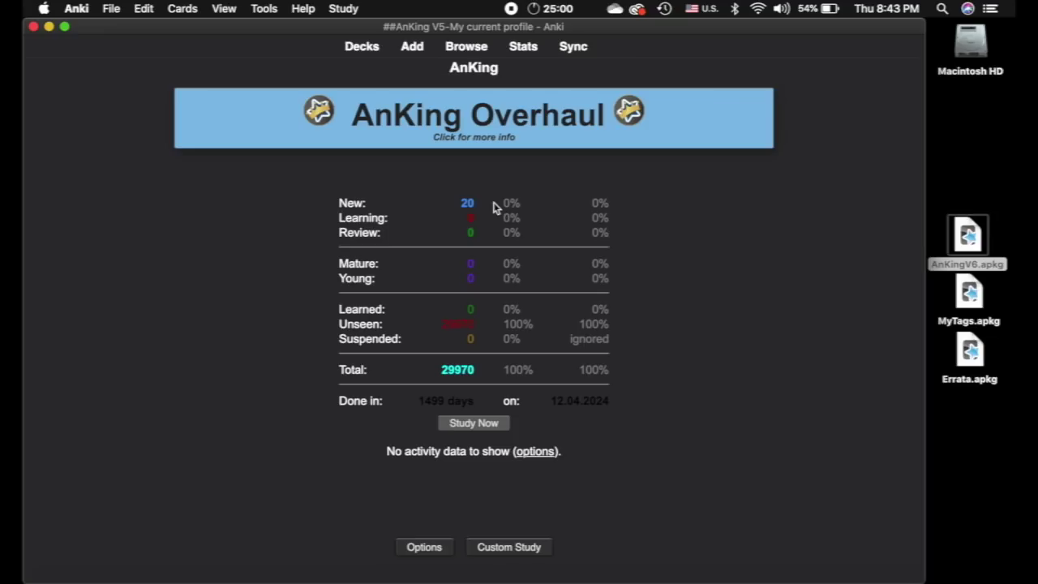
{"action": "left_click", "coordinate": [362, 46]}
- Browse the AnKing card types deck and scroll through the Cloze-AnKingMaster template previews
{"action": "left_click", "coordinate": [467, 47]}
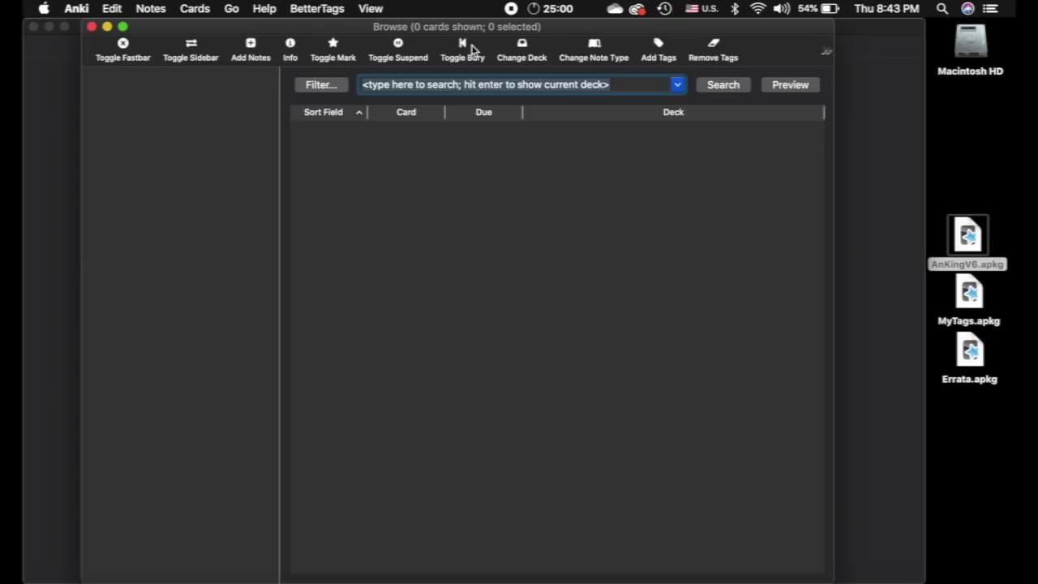
{"action": "left_click", "coordinate": [154, 161]}
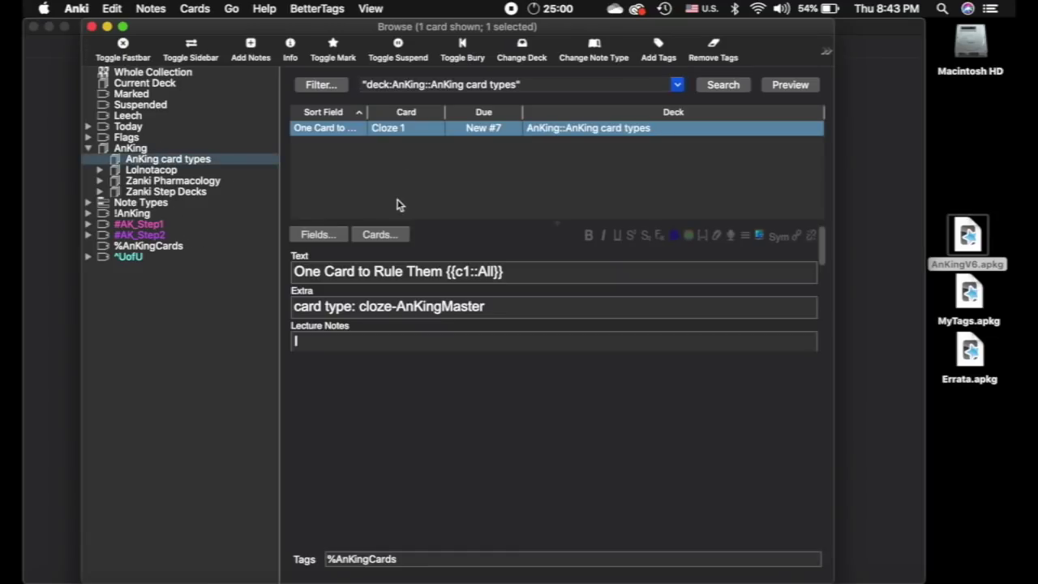
{"action": "left_click", "coordinate": [384, 233]}
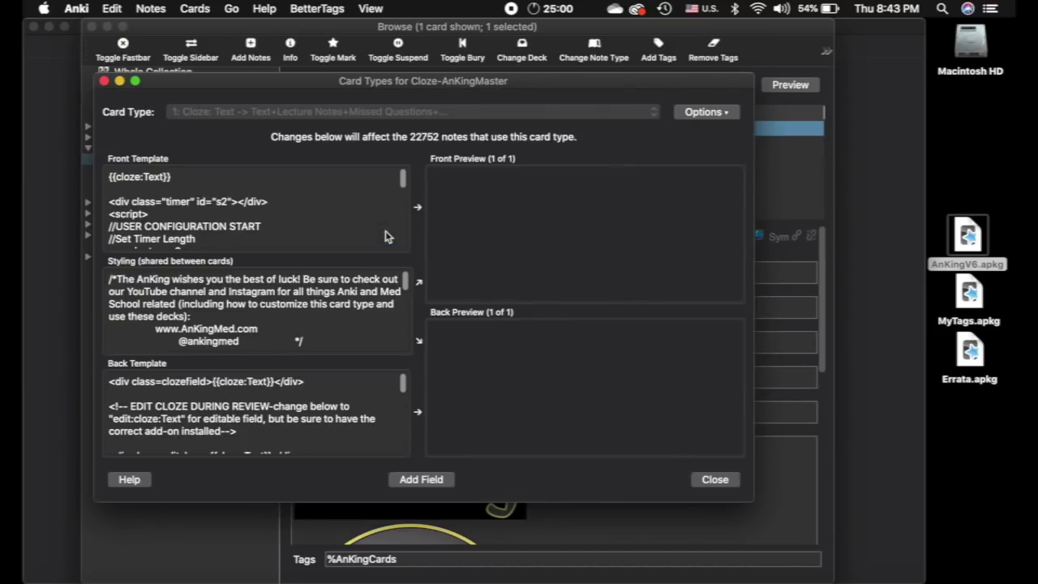
{"action": "scroll", "coordinate": [156, 300], "scroll_direction": "down", "scroll_amount": 4}
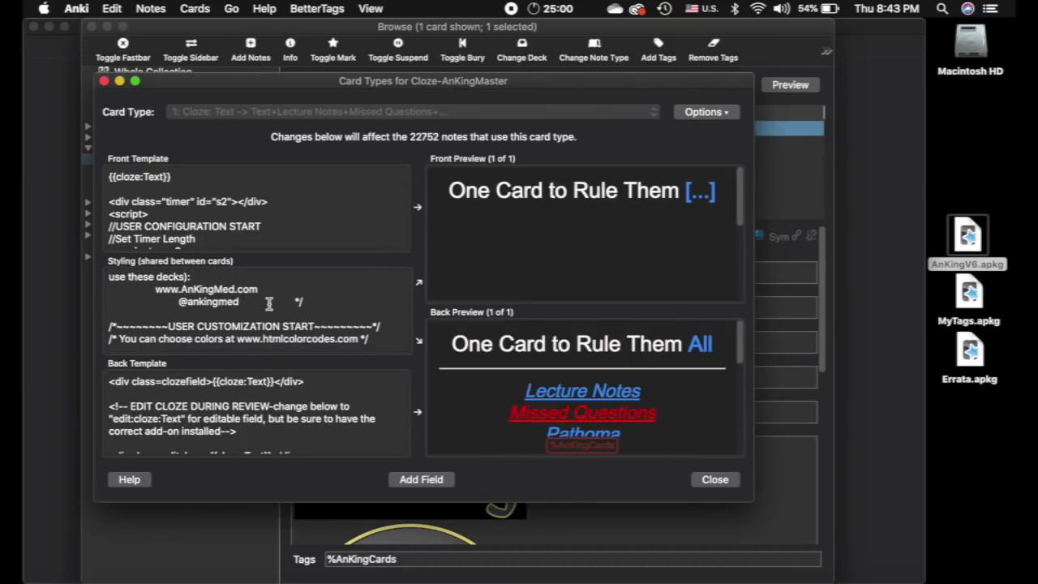
{"action": "scroll", "coordinate": [243, 299], "scroll_direction": "up", "scroll_amount": 3}
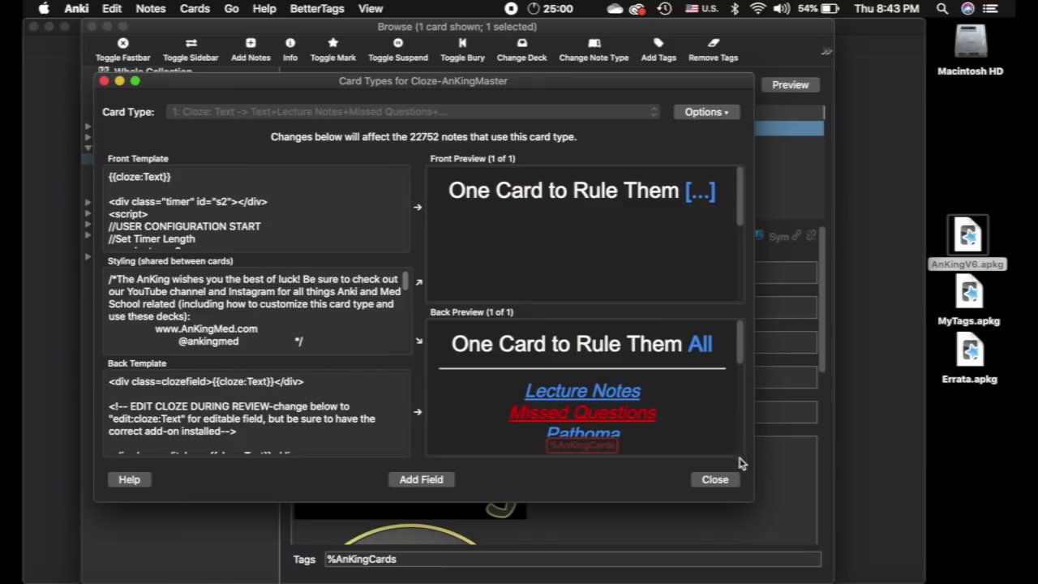
{"action": "scroll", "coordinate": [657, 412], "scroll_direction": "down", "scroll_amount": 5}
{"action": "scroll", "coordinate": [616, 406], "scroll_direction": "up", "scroll_amount": 5}
{"action": "scroll", "coordinate": [614, 400], "scroll_direction": "down", "scroll_amount": 8}
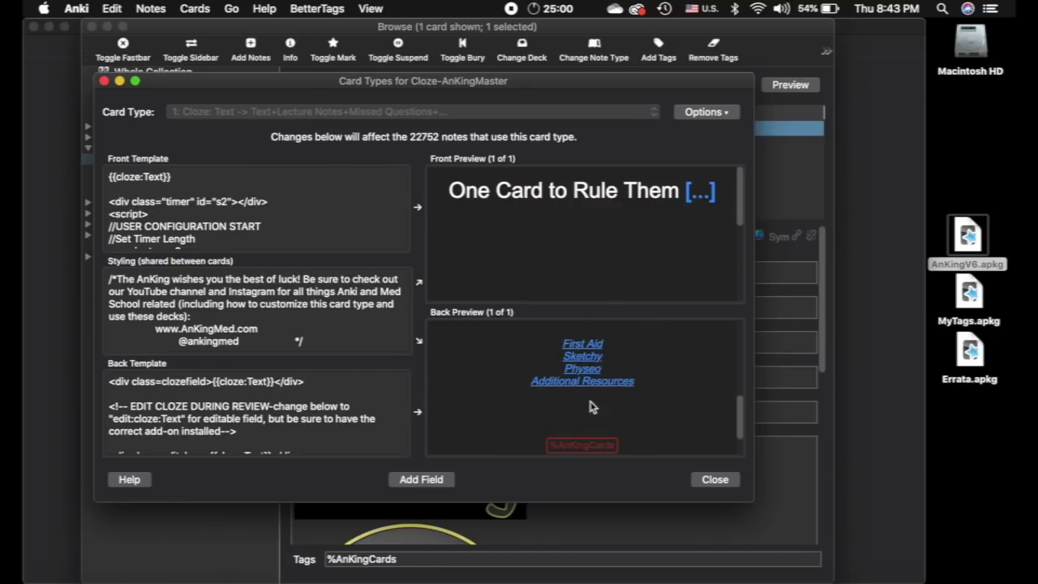
{"action": "key", "text": "Escape"}
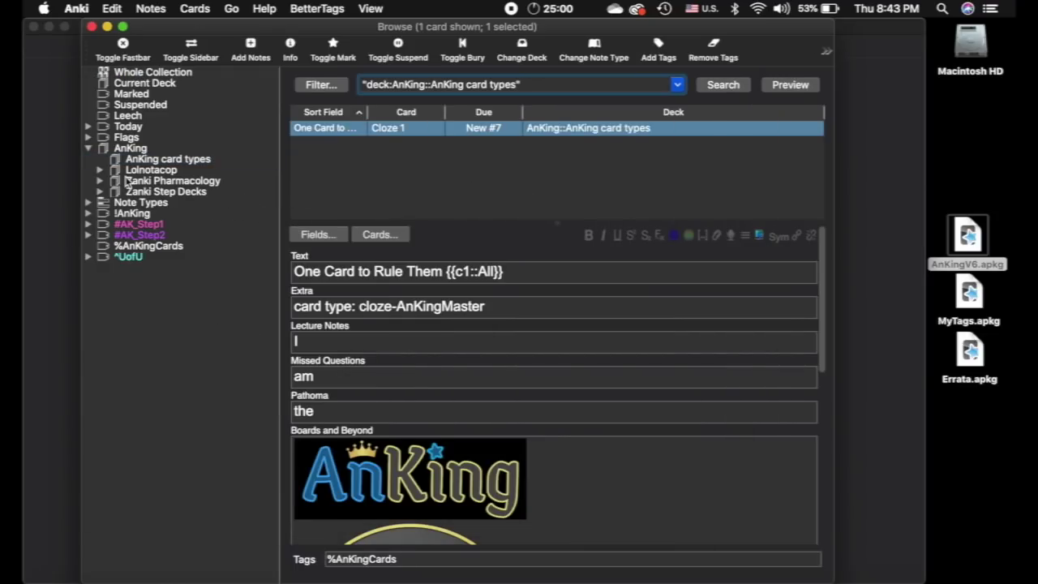
- Check the ^UofU and !AnKing tags, run Clear Unused Tags, then close the browser
{"action": "left_click", "coordinate": [150, 257]}
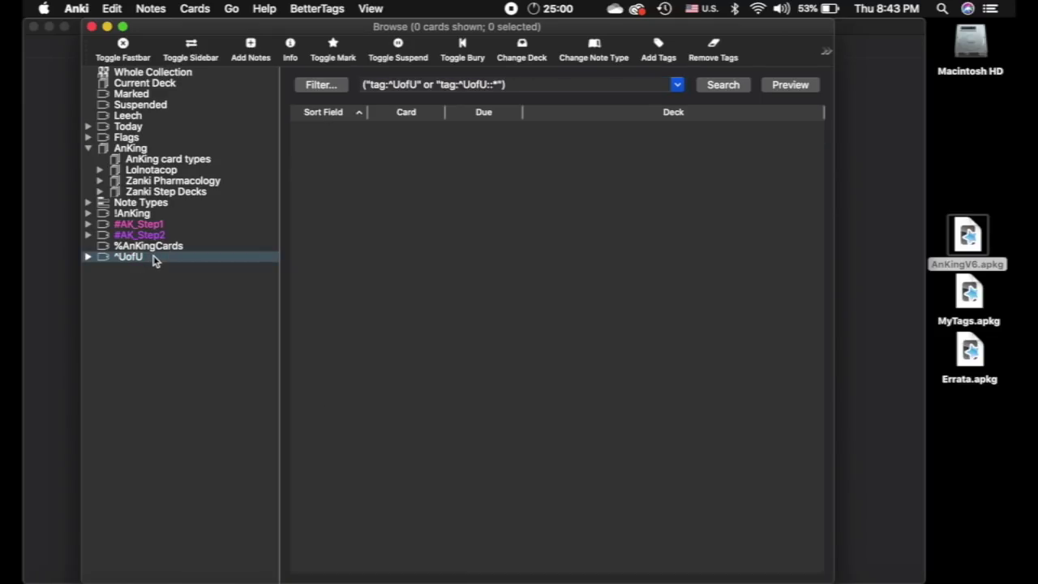
{"action": "left_click", "coordinate": [156, 215]}
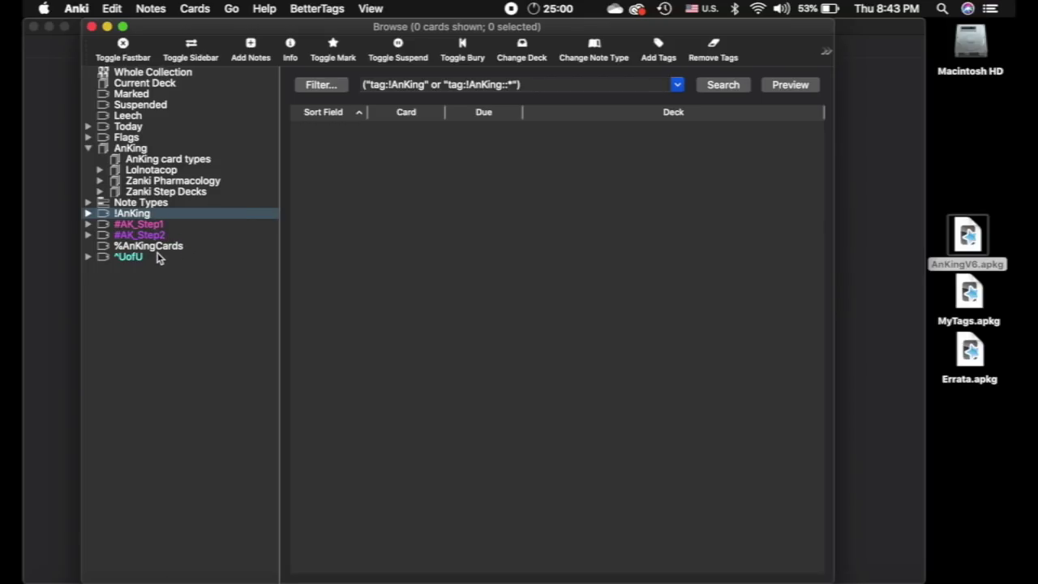
{"action": "left_click", "coordinate": [150, 8]}
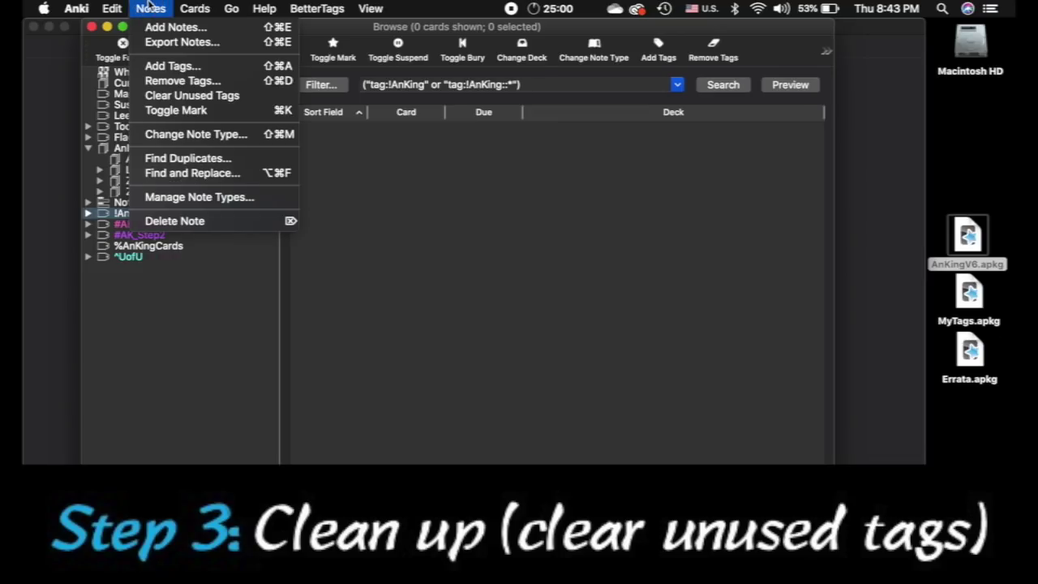
{"action": "left_click", "coordinate": [189, 96]}
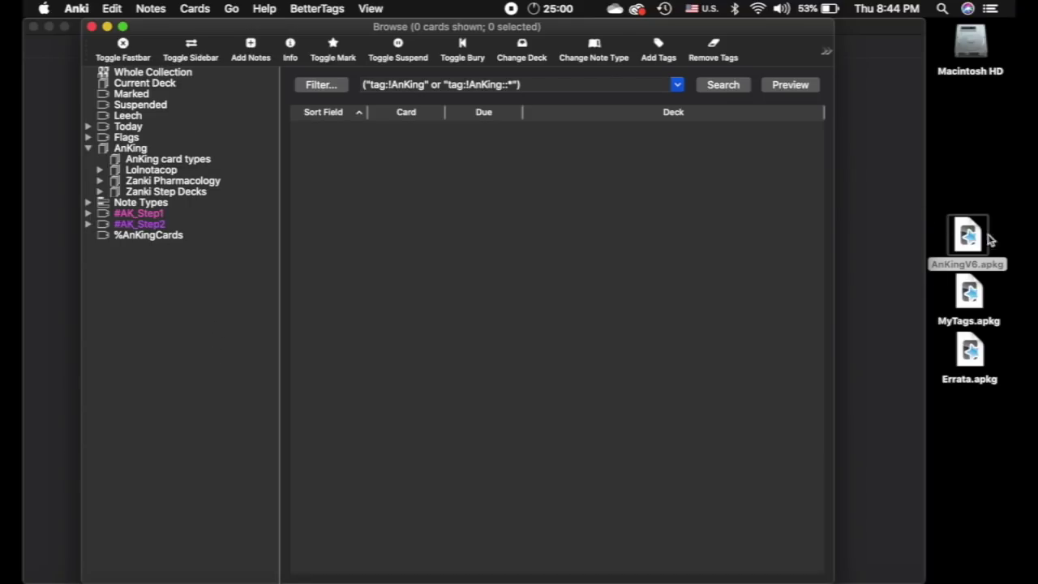
{"action": "left_click", "coordinate": [88, 214]}
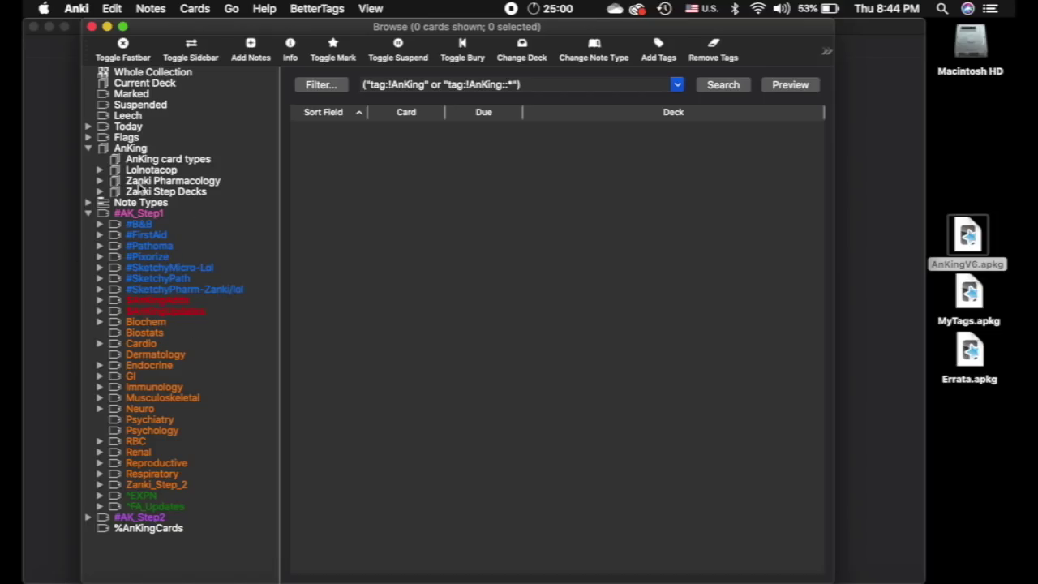
{"action": "left_click", "coordinate": [88, 213]}
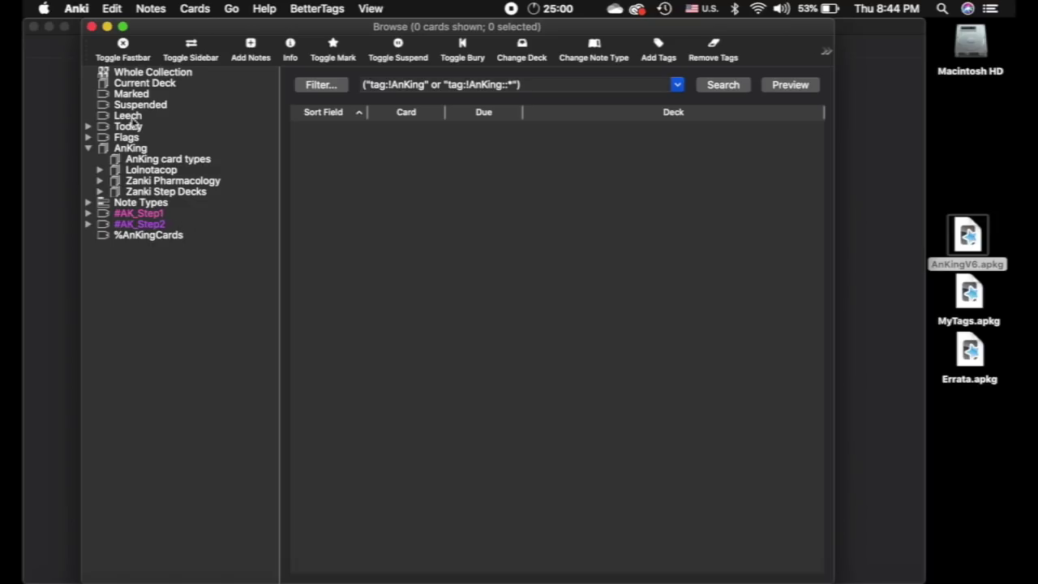
{"action": "left_click", "coordinate": [92, 27]}
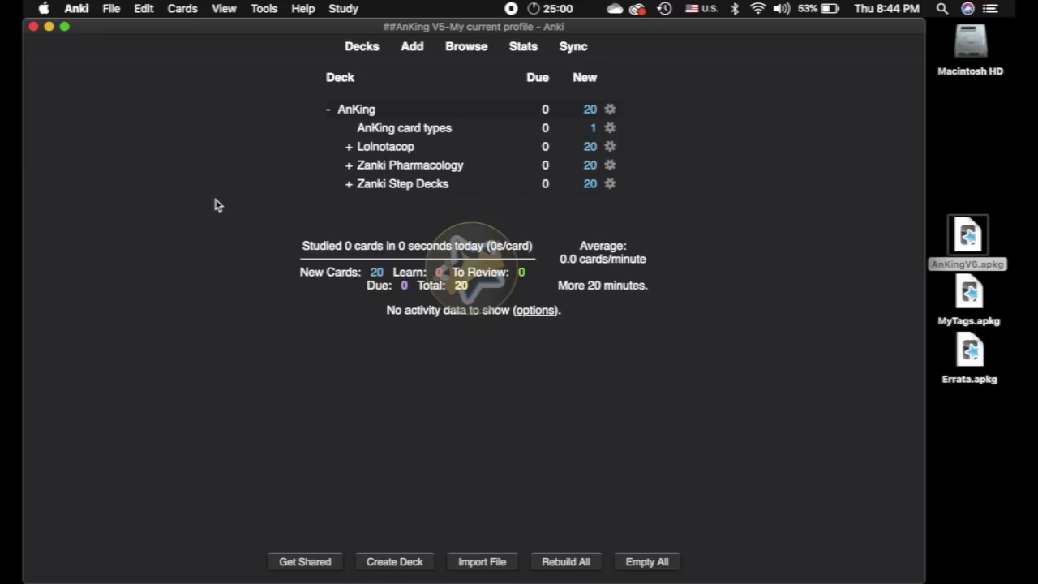
- Apply the 'Import Tags' preset in Special Fields, acknowledge the alert, and close the settings
{"action": "left_click", "coordinate": [263, 8]}
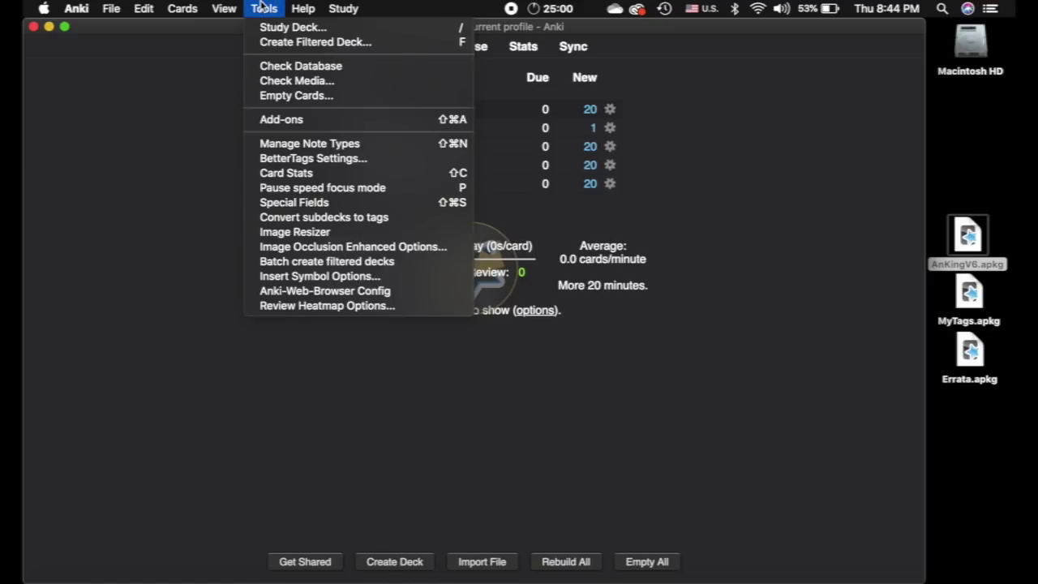
{"action": "left_click", "coordinate": [317, 204]}
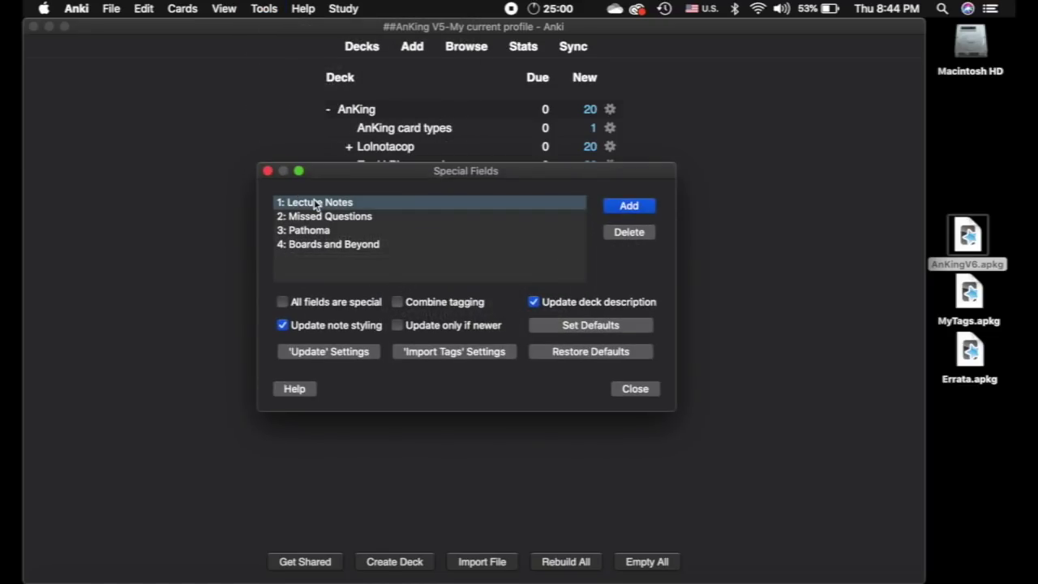
{"action": "left_click", "coordinate": [458, 354]}
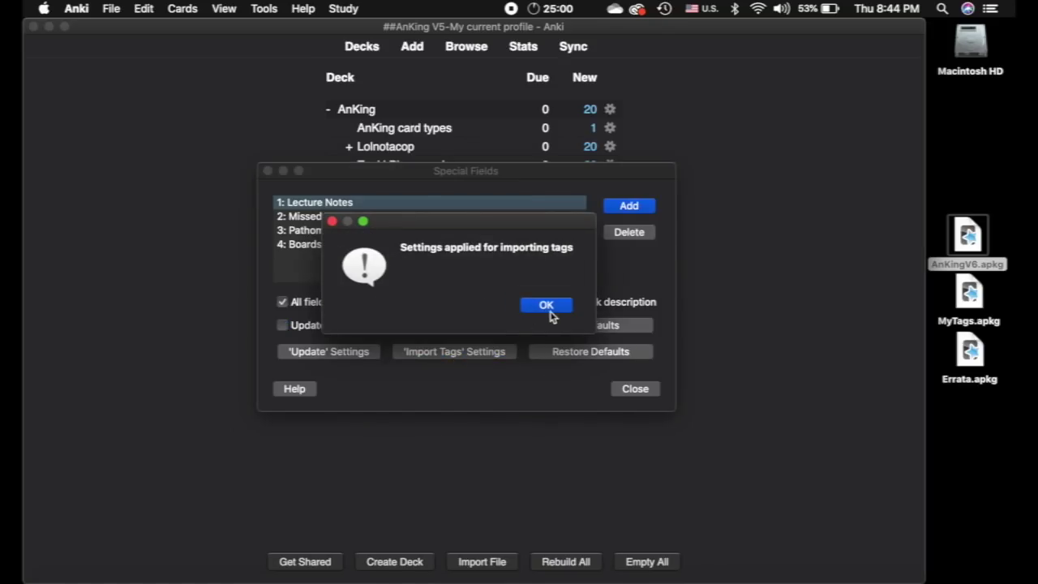
{"action": "left_click", "coordinate": [547, 306]}
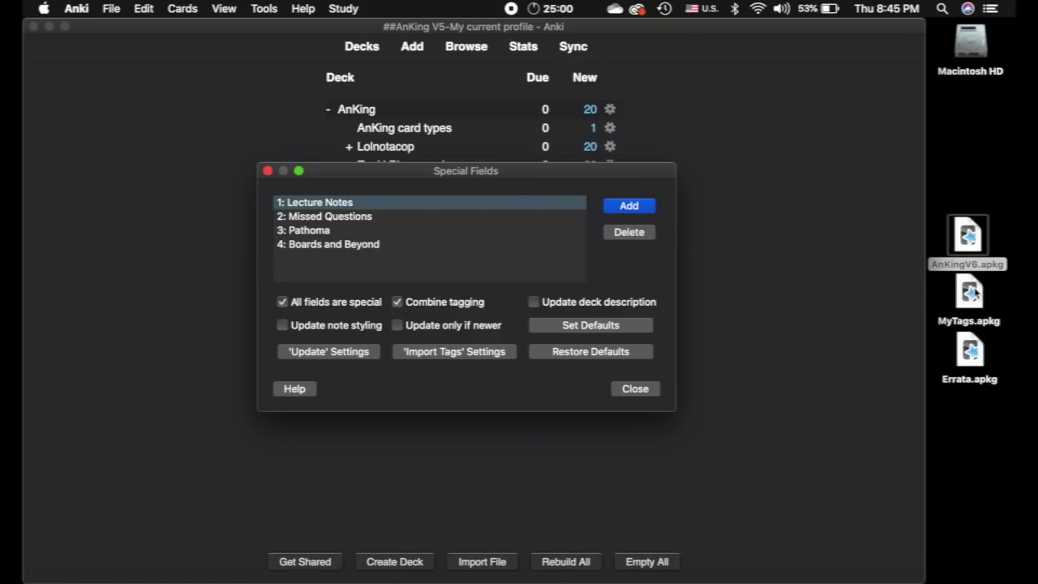
{"action": "left_click", "coordinate": [639, 393]}
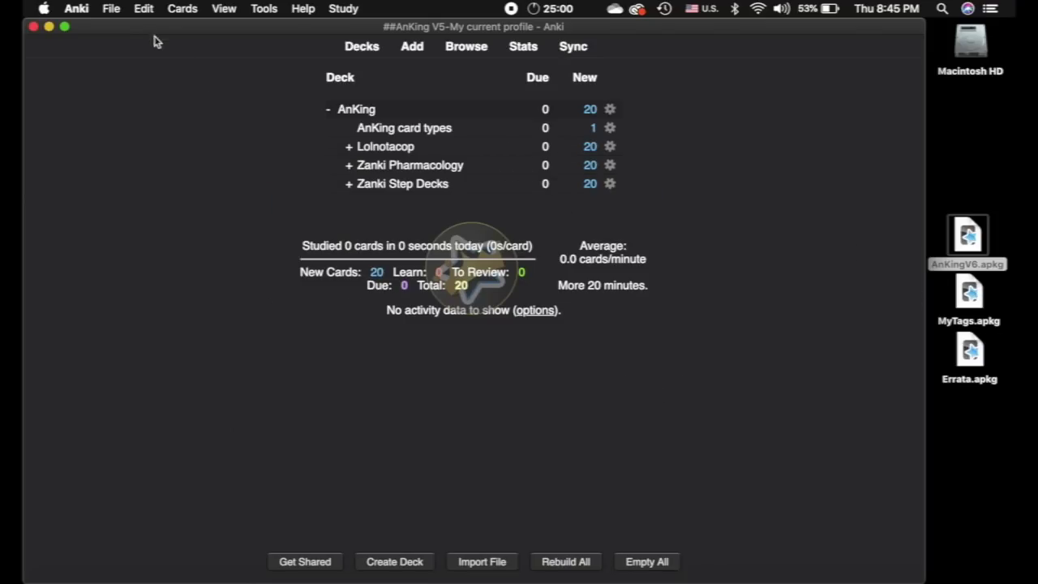
- Switch to the ##My Tags profile
{"action": "left_click", "coordinate": [120, 9]}
{"action": "left_click", "coordinate": [120, 29]}
{"action": "left_click", "coordinate": [409, 210]}
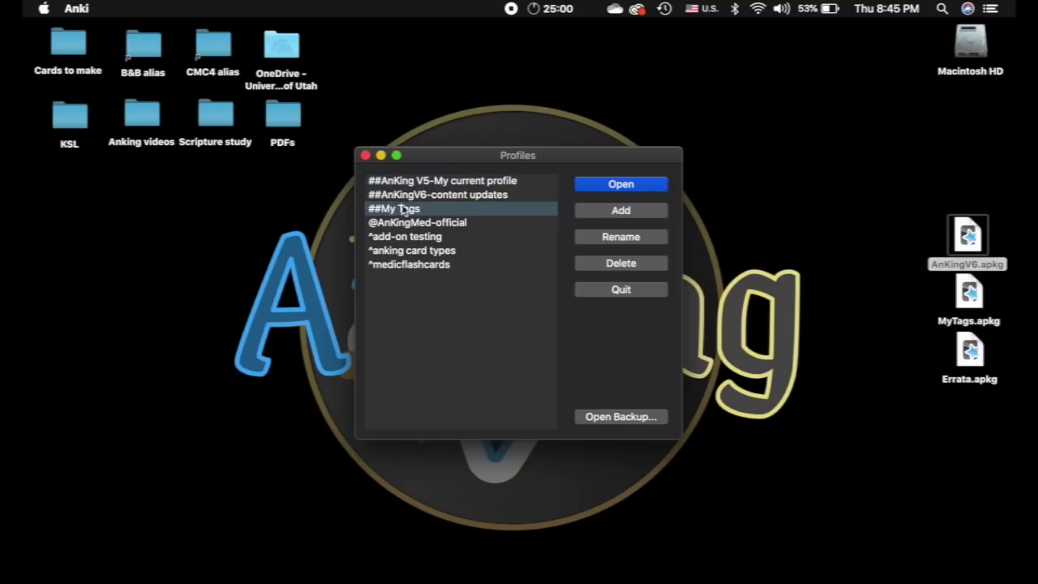
{"action": "left_click", "coordinate": [609, 180]}
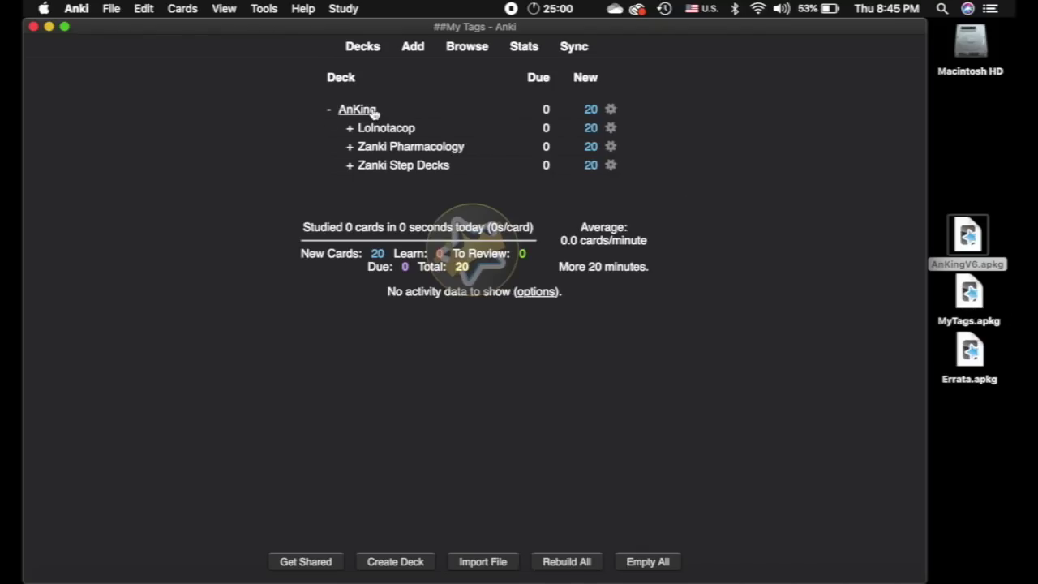
- In the browser, list the cards tagged ^UofU and the 23681 cards tagged !AnKing
{"action": "left_click", "coordinate": [467, 49]}
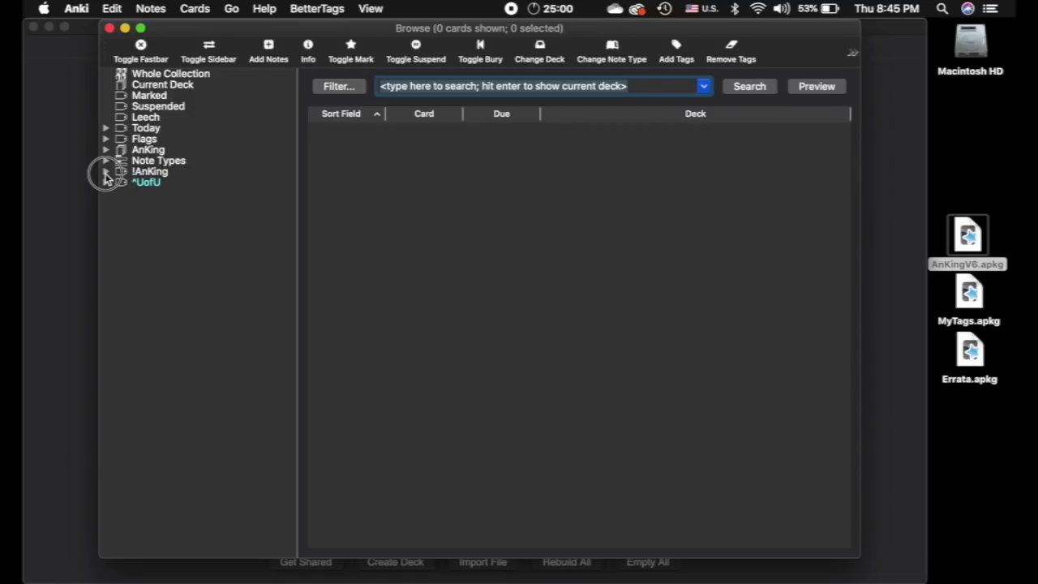
{"action": "left_click", "coordinate": [106, 172]}
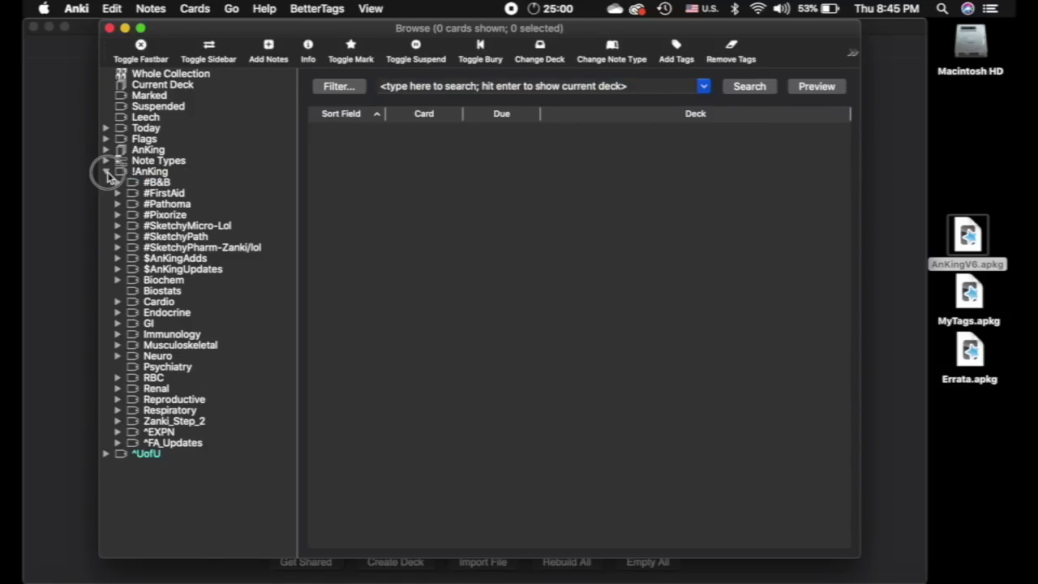
{"action": "left_click", "coordinate": [107, 173]}
{"action": "left_click", "coordinate": [171, 183]}
{"action": "left_click", "coordinate": [124, 172]}
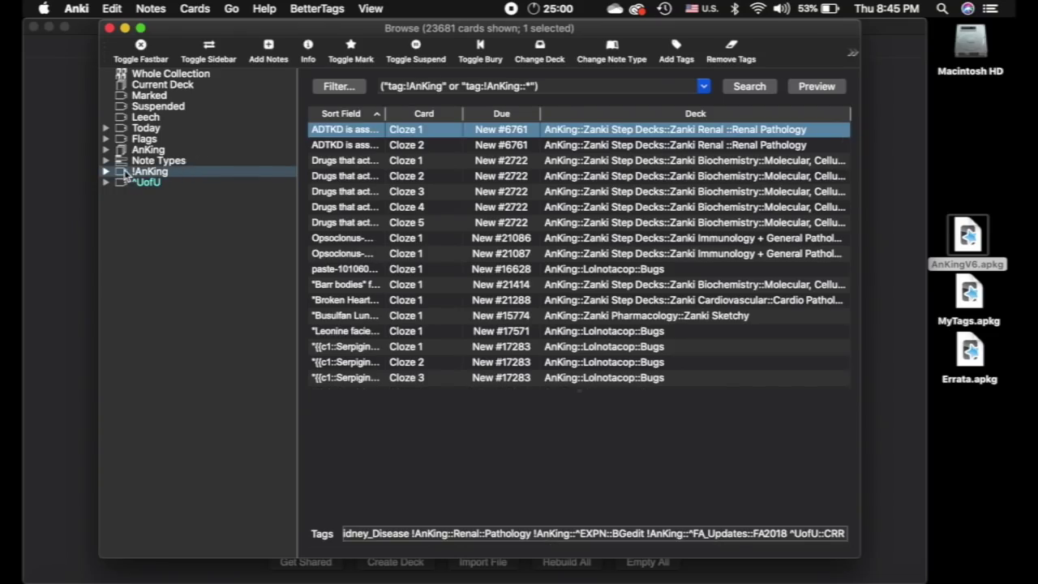
{"action": "left_click", "coordinate": [106, 172]}
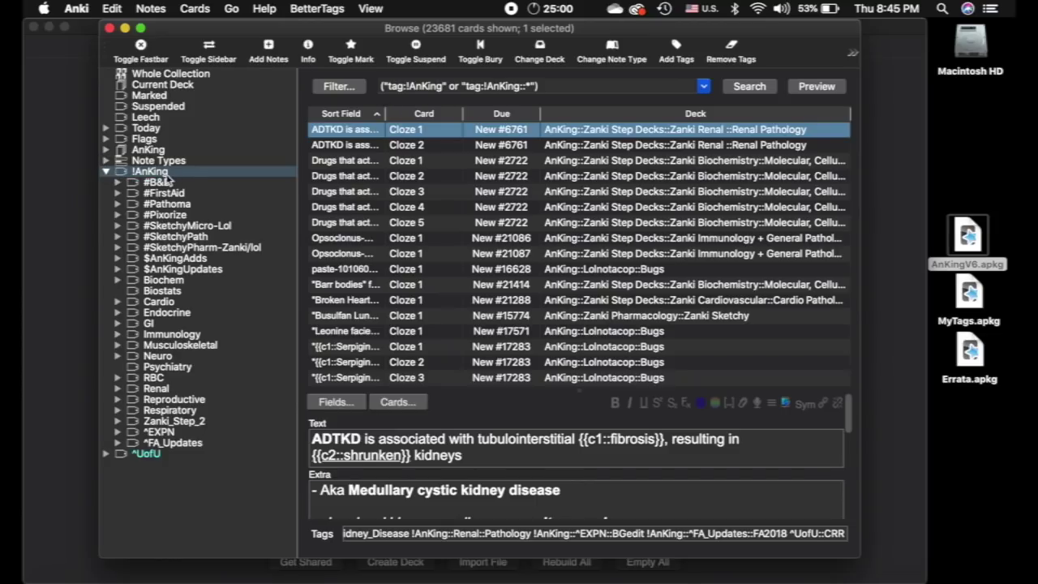
{"action": "left_click", "coordinate": [106, 173]}
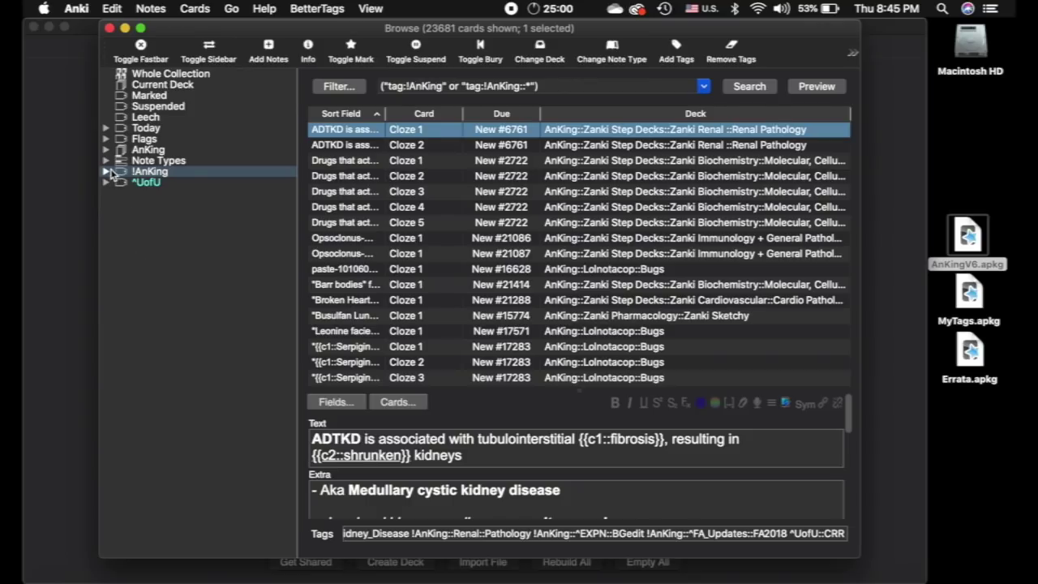
{"action": "left_click", "coordinate": [107, 173]}
{"action": "left_click", "coordinate": [106, 173]}
- Delete the !AnKing tag, confirm, check the ^UofU cards, and close the browser
{"action": "right_click", "coordinate": [185, 176]}
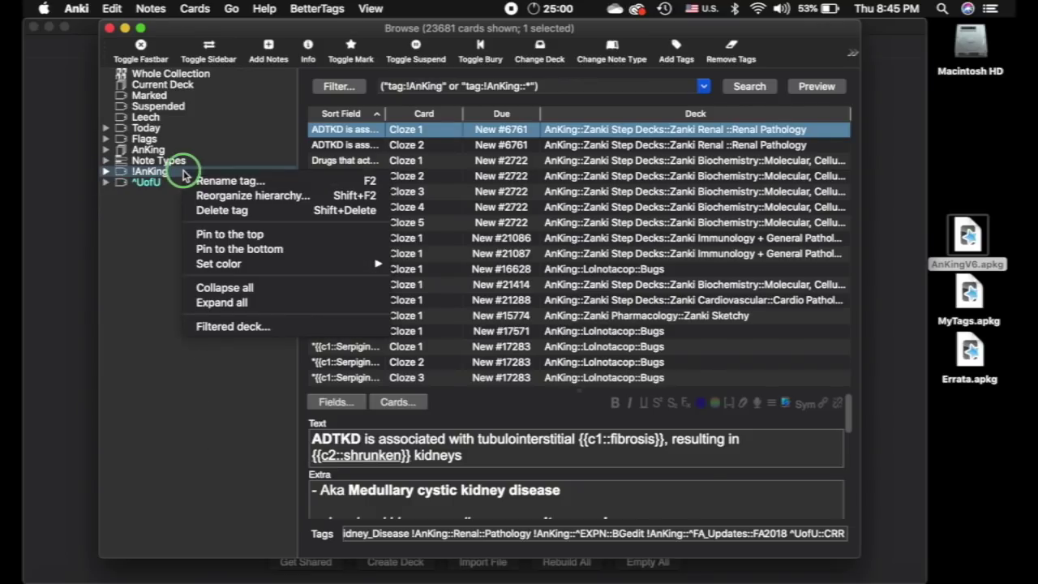
{"action": "left_click", "coordinate": [247, 209]}
{"action": "left_click", "coordinate": [592, 346]}
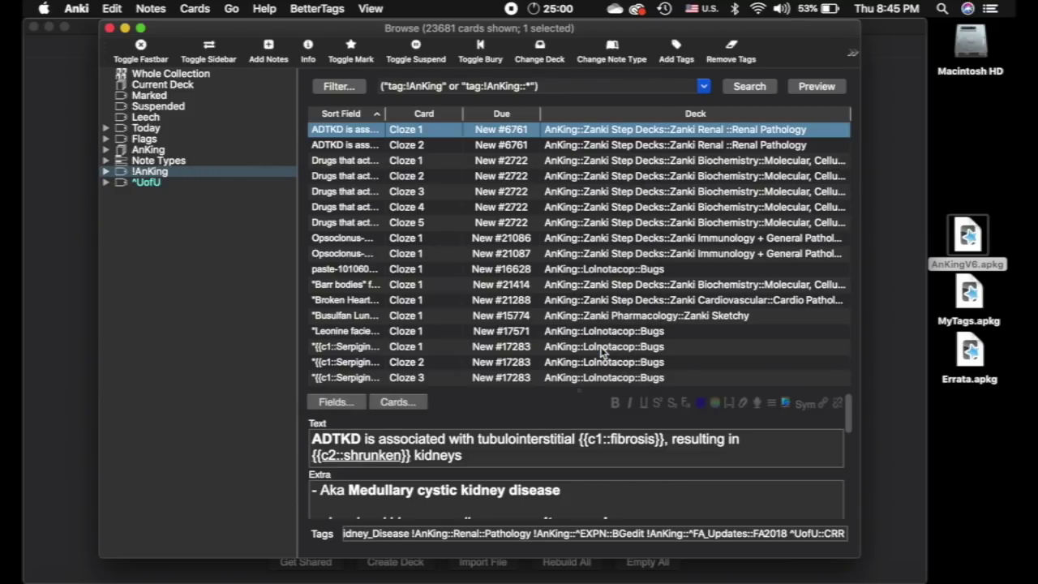
{"action": "left_click", "coordinate": [150, 174]}
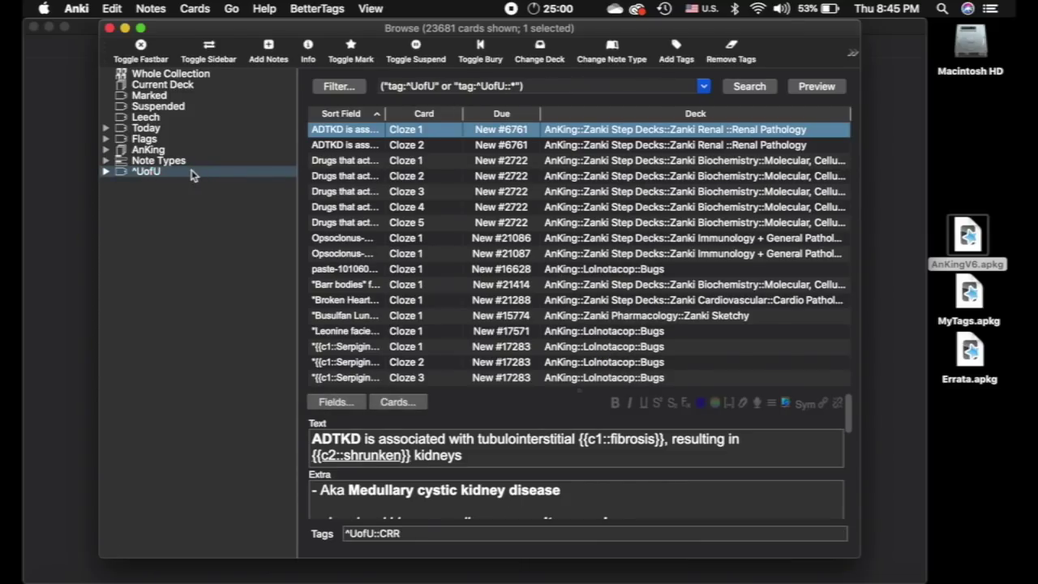
{"action": "left_click", "coordinate": [109, 28]}
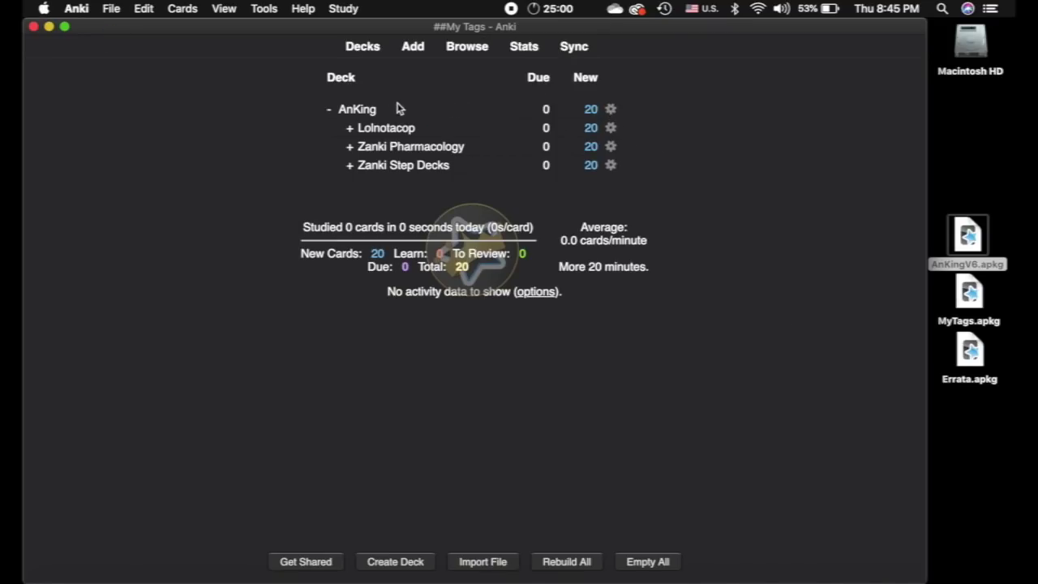
- Start exporting the AnKing deck with Include media unchecked
{"action": "left_click", "coordinate": [361, 111]}
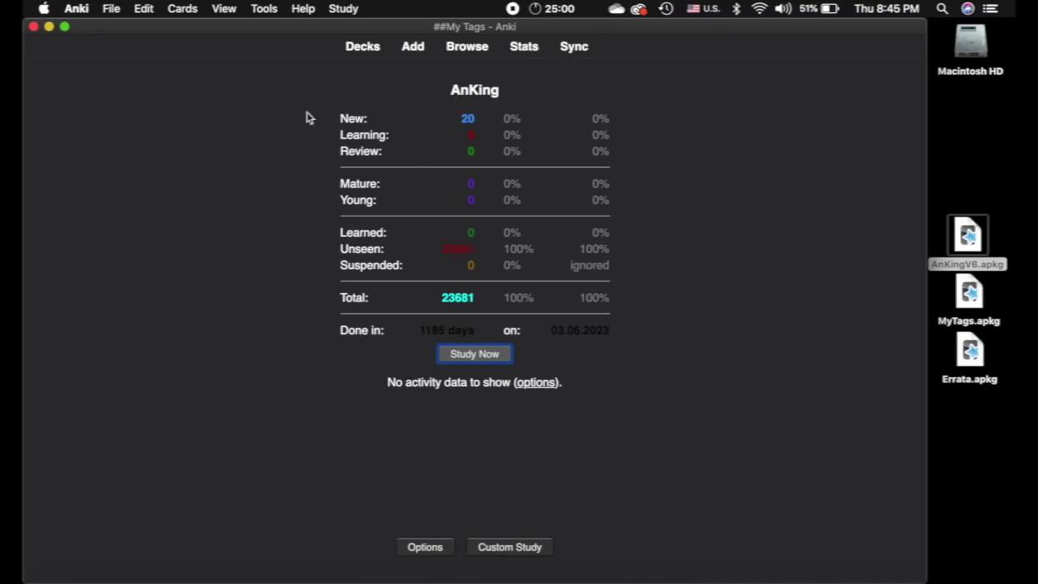
{"action": "left_click", "coordinate": [362, 50]}
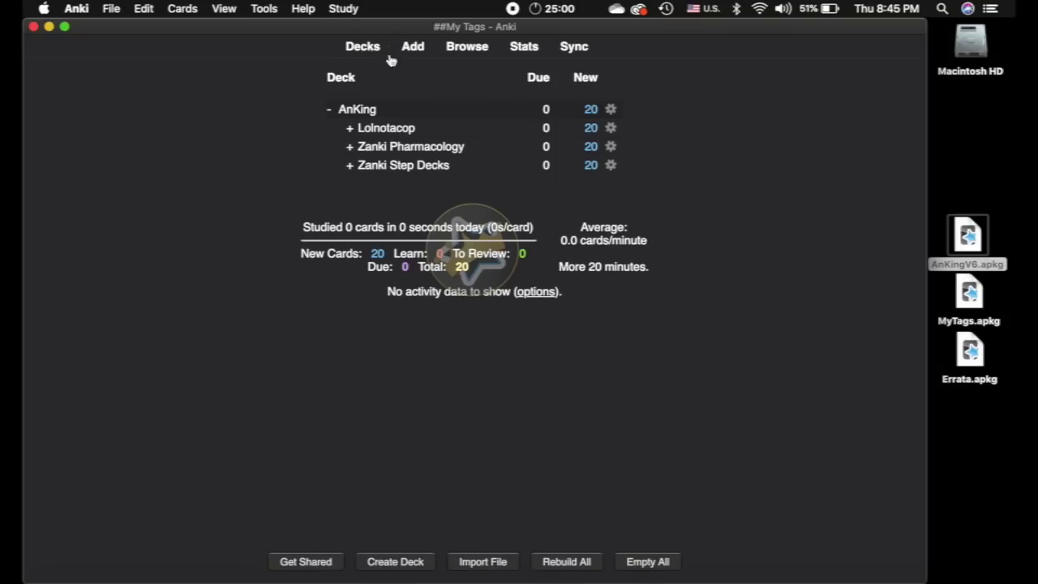
{"action": "left_click", "coordinate": [611, 110]}
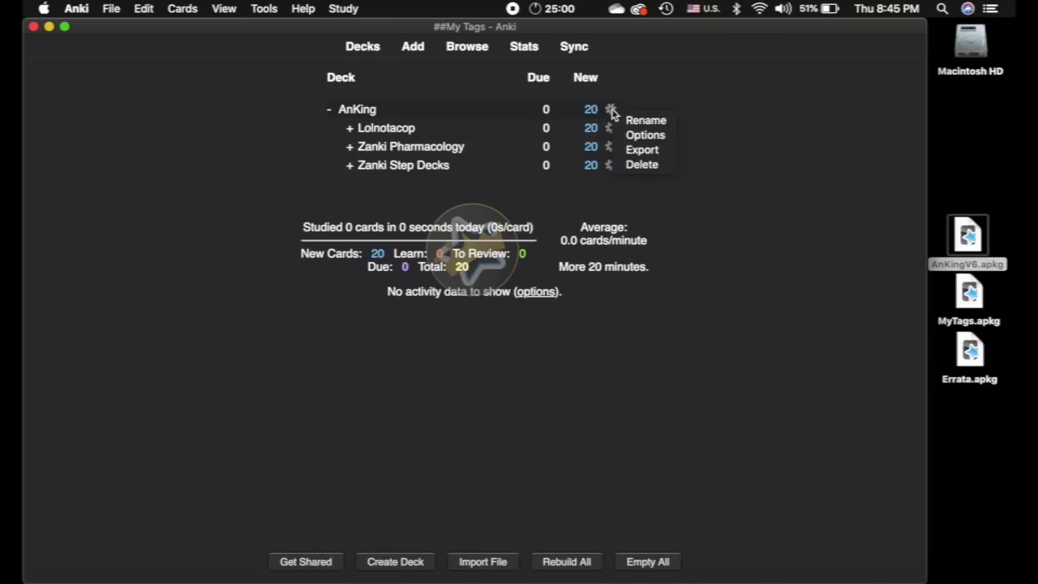
{"action": "left_click", "coordinate": [657, 151]}
{"action": "left_click", "coordinate": [145, 309]}
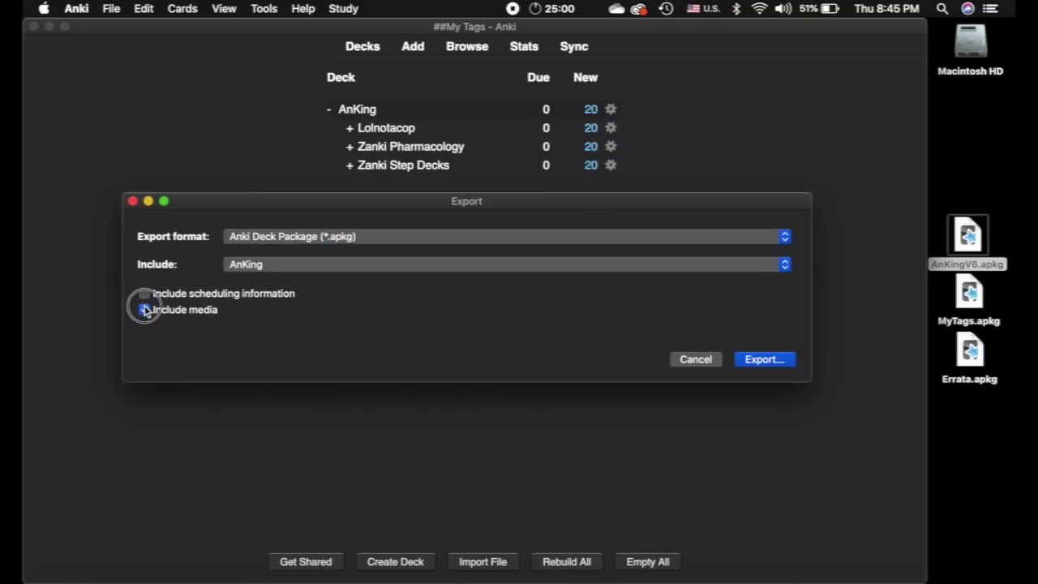
- Save the export as MyTags.apkg on the Desktop, replacing the existing file
{"action": "left_click", "coordinate": [777, 360]}
{"action": "left_click_drag", "start_coordinate": [376, 240], "coordinate": [364, 164]}
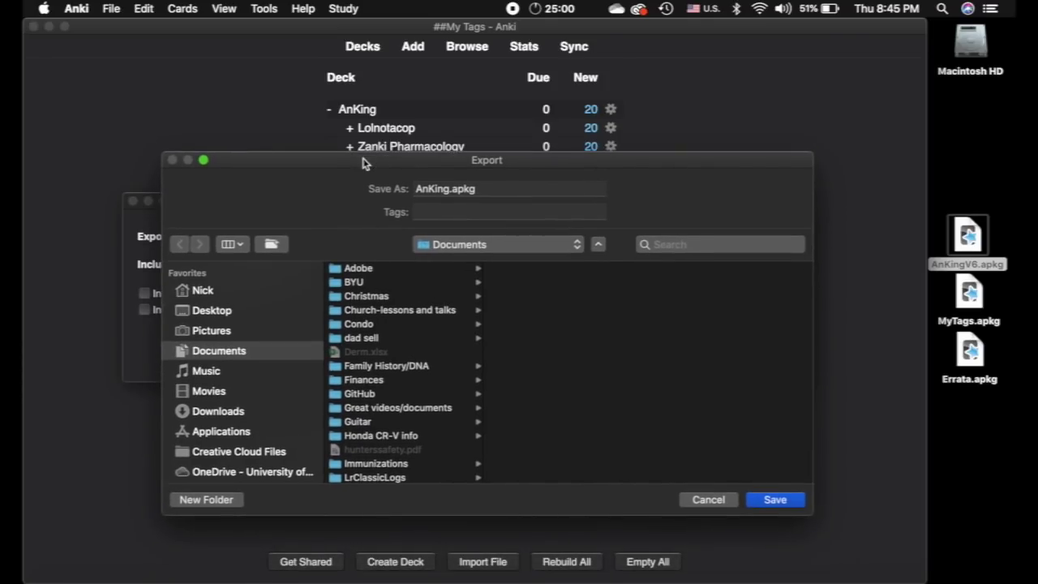
{"action": "left_click", "coordinate": [223, 315]}
{"action": "left_click", "coordinate": [386, 366]}
{"action": "left_click", "coordinate": [790, 501]}
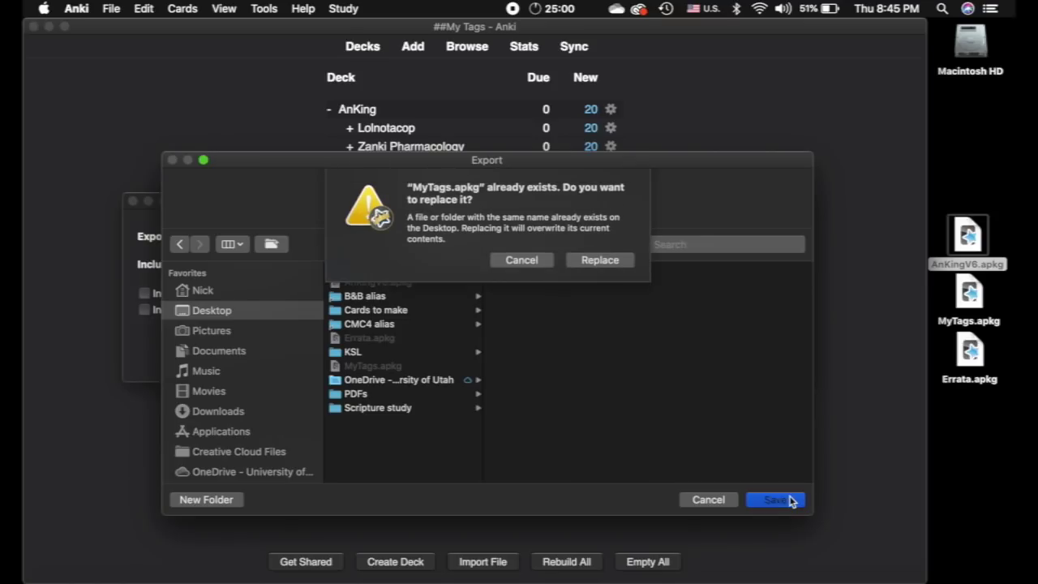
{"action": "left_click", "coordinate": [610, 263]}
{"action": "left_click", "coordinate": [581, 309]}
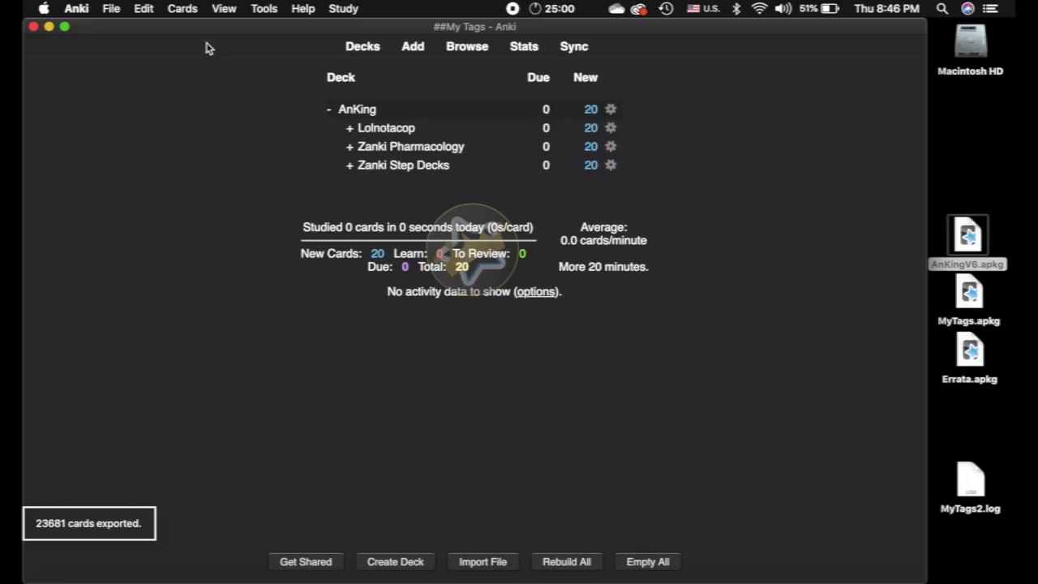
- Switch to the ##AnKing V5-My current profile
{"action": "left_click", "coordinate": [114, 9]}
{"action": "left_click", "coordinate": [119, 29]}
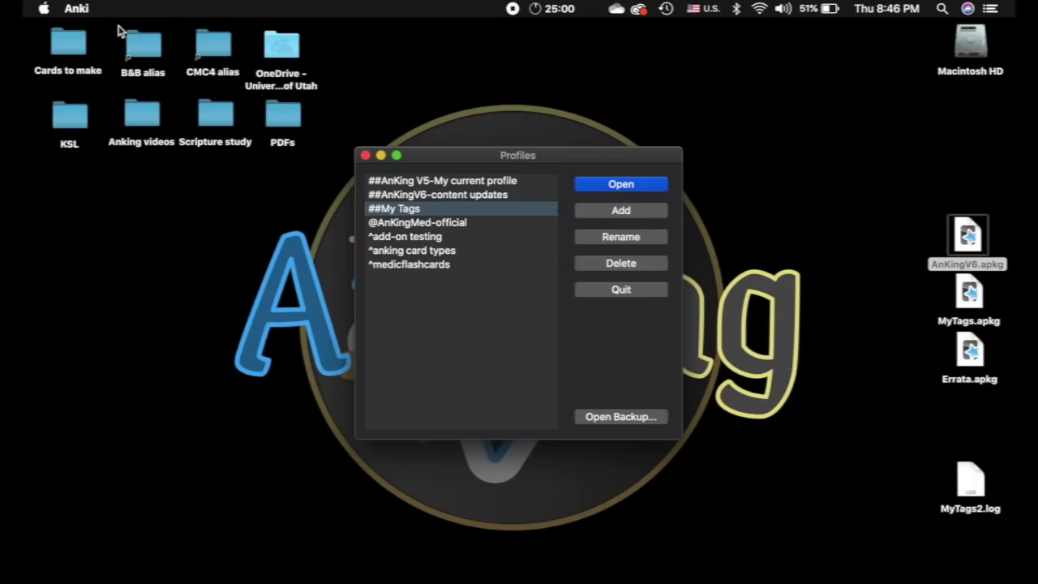
{"action": "left_click", "coordinate": [433, 180]}
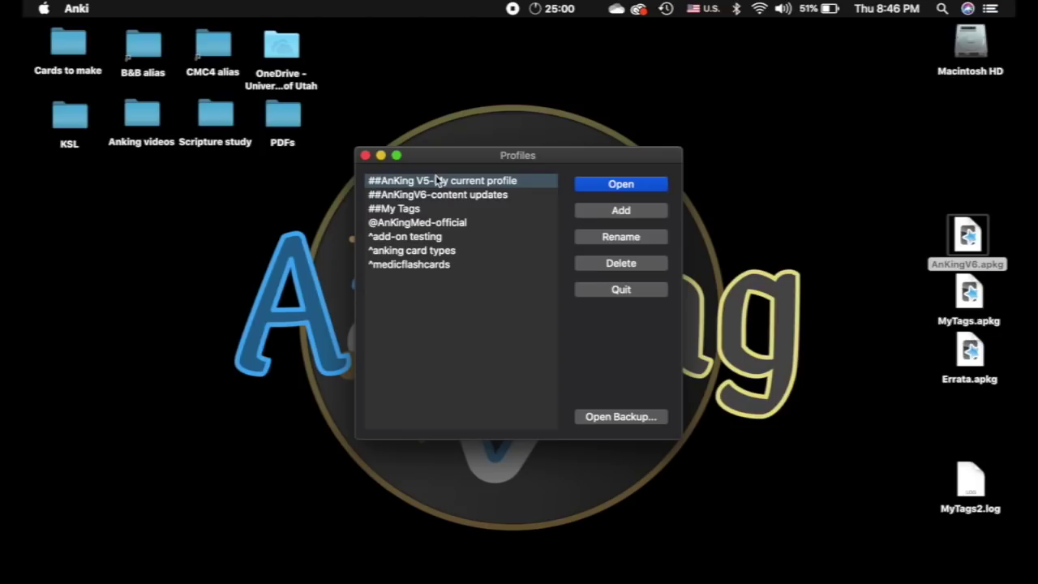
{"action": "left_click", "coordinate": [607, 185]}
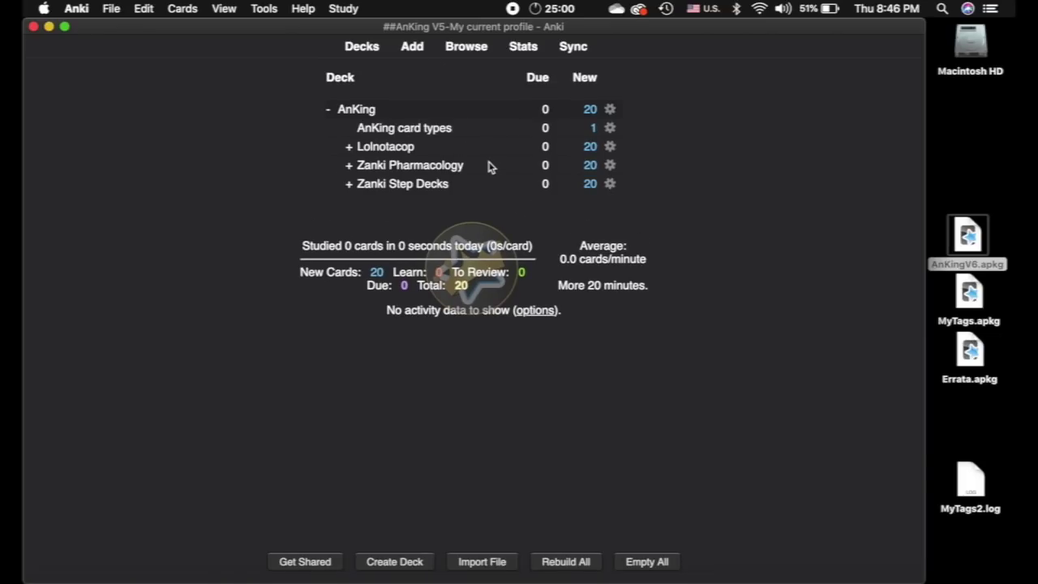
- Check the Special Fields settings, then import MyTags.apkg, updating all 17997 notes
{"action": "left_click", "coordinate": [264, 8]}
{"action": "left_click", "coordinate": [291, 121]}
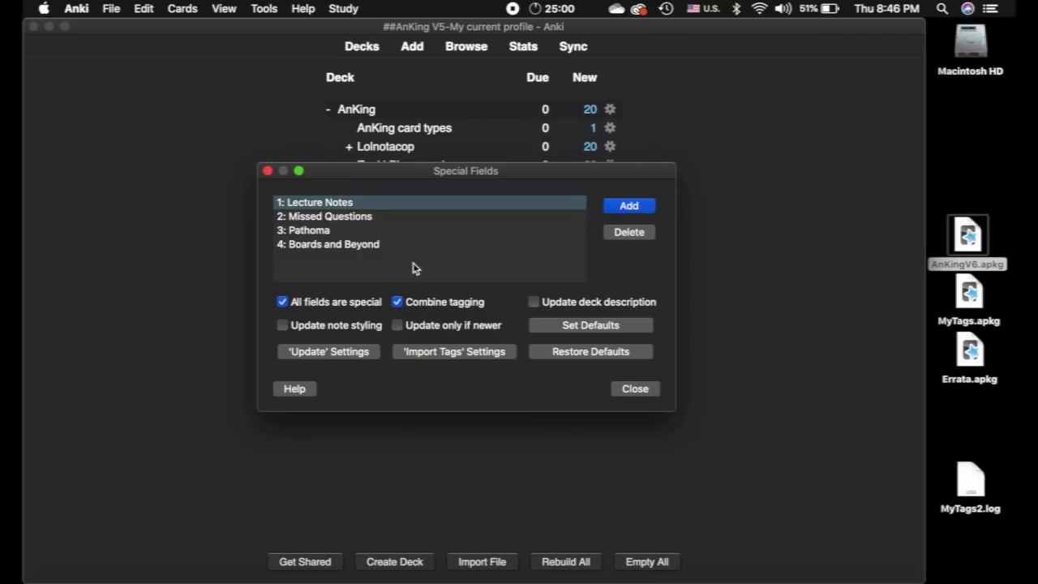
{"action": "left_click", "coordinate": [267, 171]}
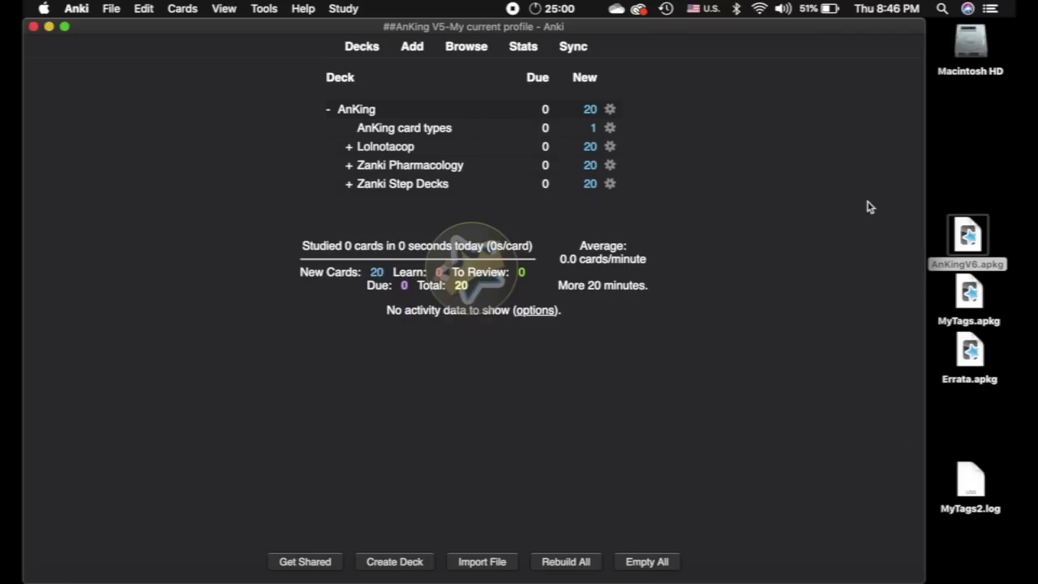
{"action": "left_click", "coordinate": [972, 297]}
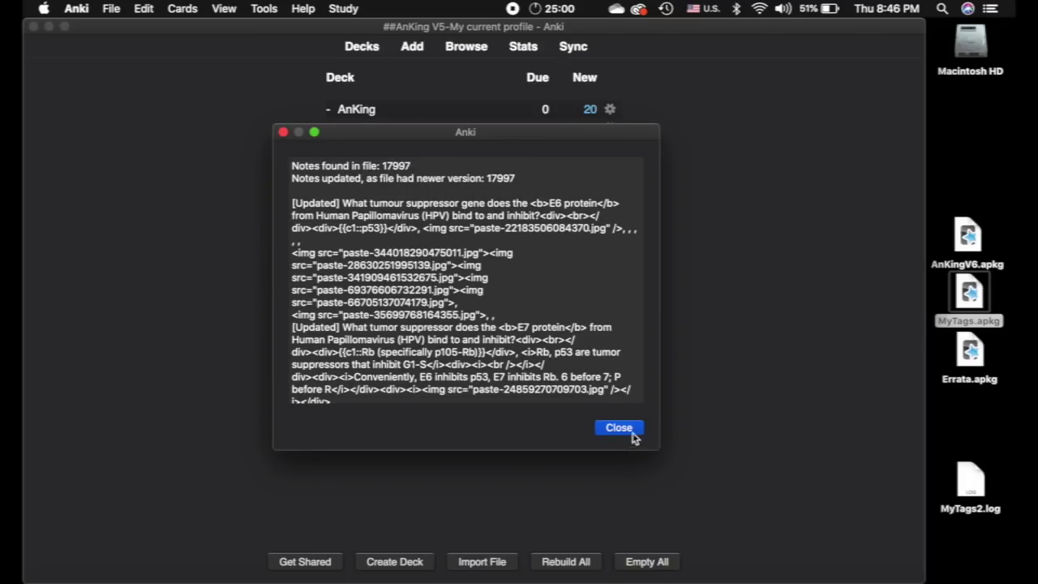
{"action": "left_click", "coordinate": [631, 429]}
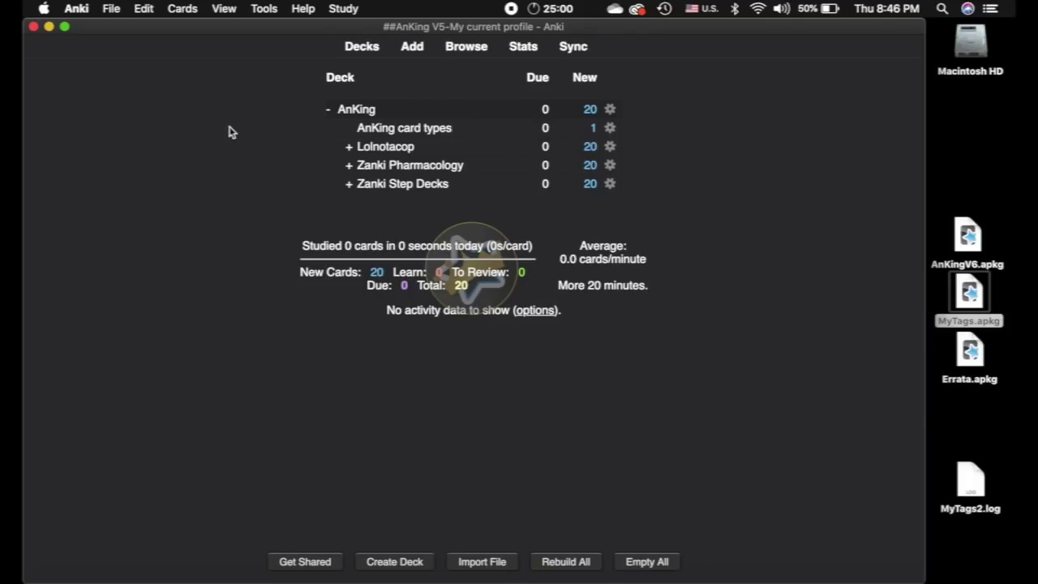
- In the card browser, filter by the ^UofU tag to list its 23682 cards
{"action": "left_click", "coordinate": [477, 51]}
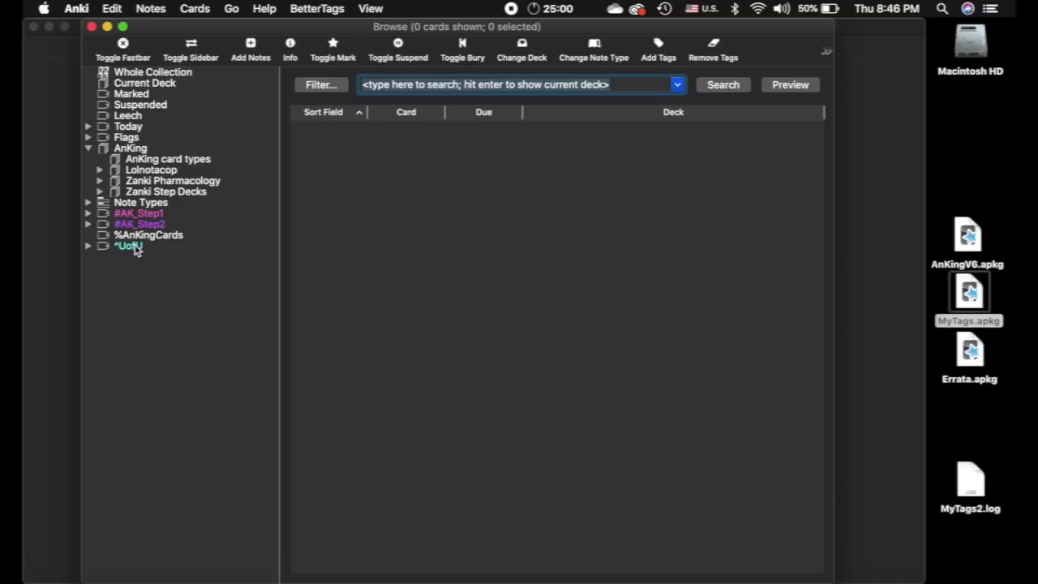
{"action": "left_click", "coordinate": [180, 212]}
{"action": "left_click", "coordinate": [88, 214]}
{"action": "left_click", "coordinate": [88, 213]}
{"action": "left_click", "coordinate": [127, 248]}
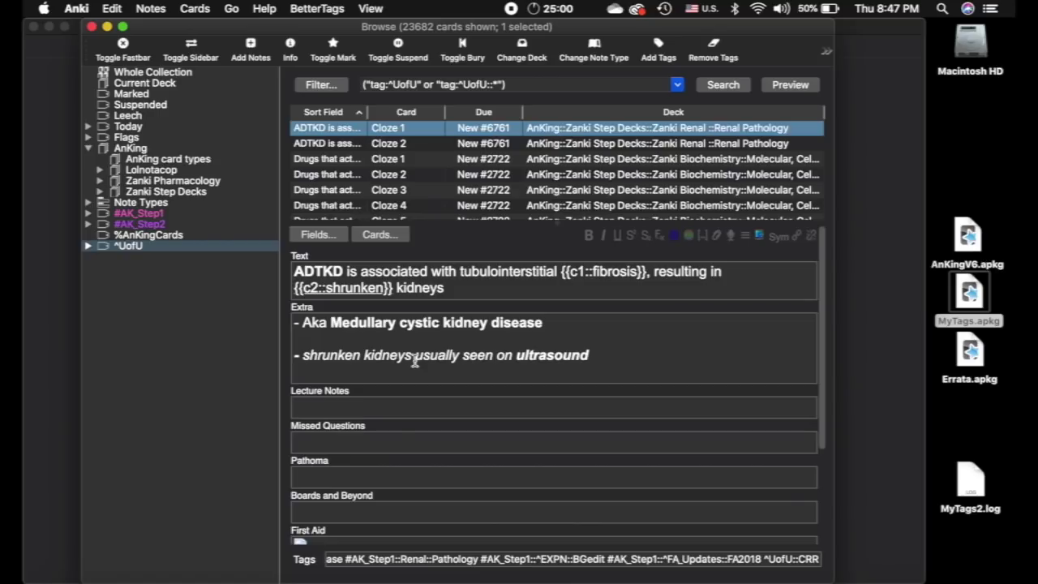
- Expand #AK_Step1 > $AnKingUpdates and list the 122 $Errata cards
{"action": "left_click", "coordinate": [88, 214]}
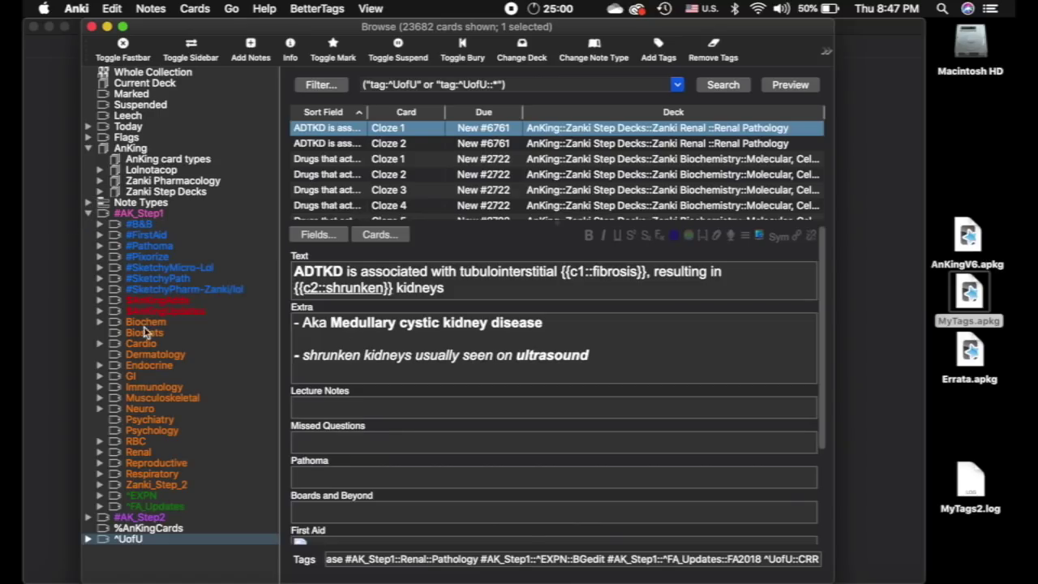
{"action": "left_click", "coordinate": [100, 312]}
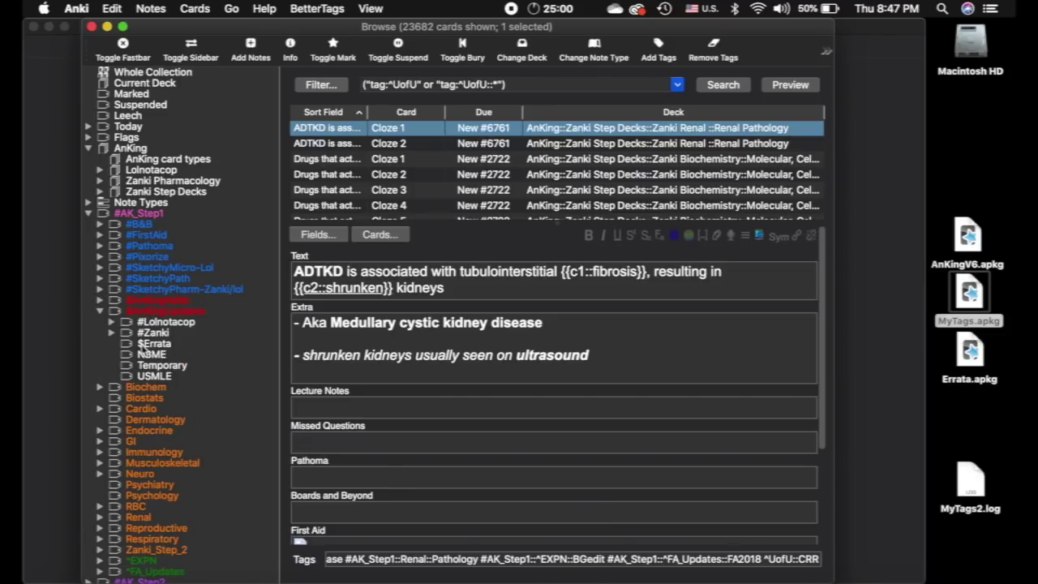
{"action": "left_click", "coordinate": [154, 344]}
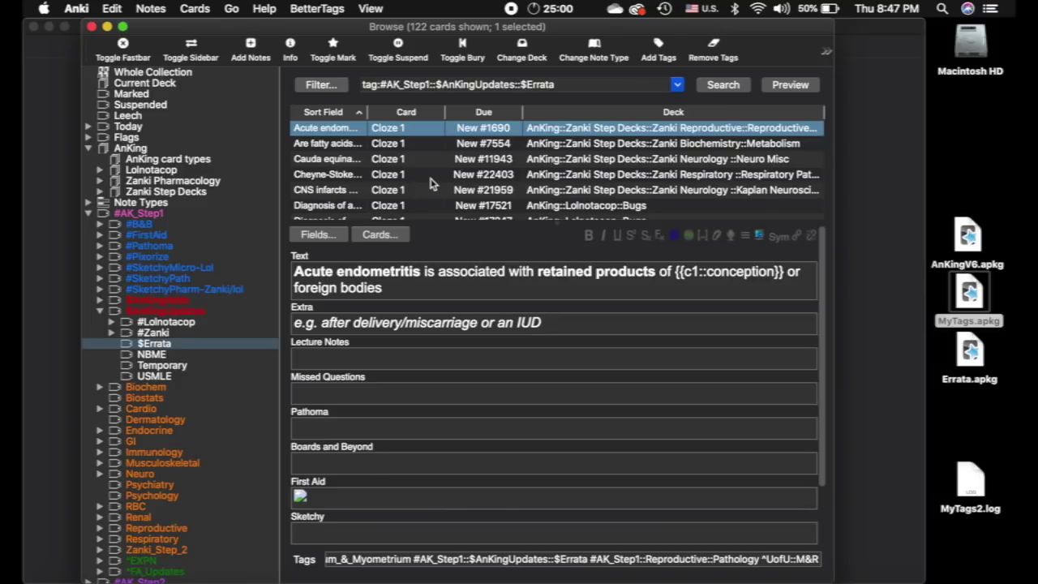
- Inspect the Cheyne-Stokes and Diagnosis of HIV errata notes for the ^UofU tag
{"action": "left_click", "coordinate": [396, 176]}
{"action": "scroll", "coordinate": [396, 178], "scroll_direction": "down", "scroll_amount": 1}
{"action": "left_click", "coordinate": [395, 185]}
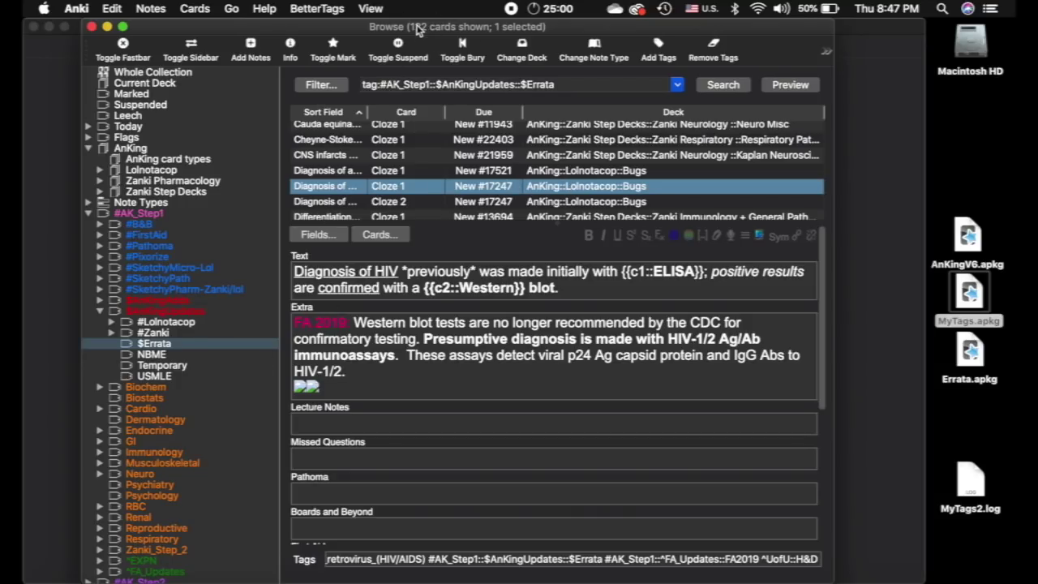
- Close the browser and switch to the ##AnKingV6-content updates profile
{"action": "left_click", "coordinate": [92, 27]}
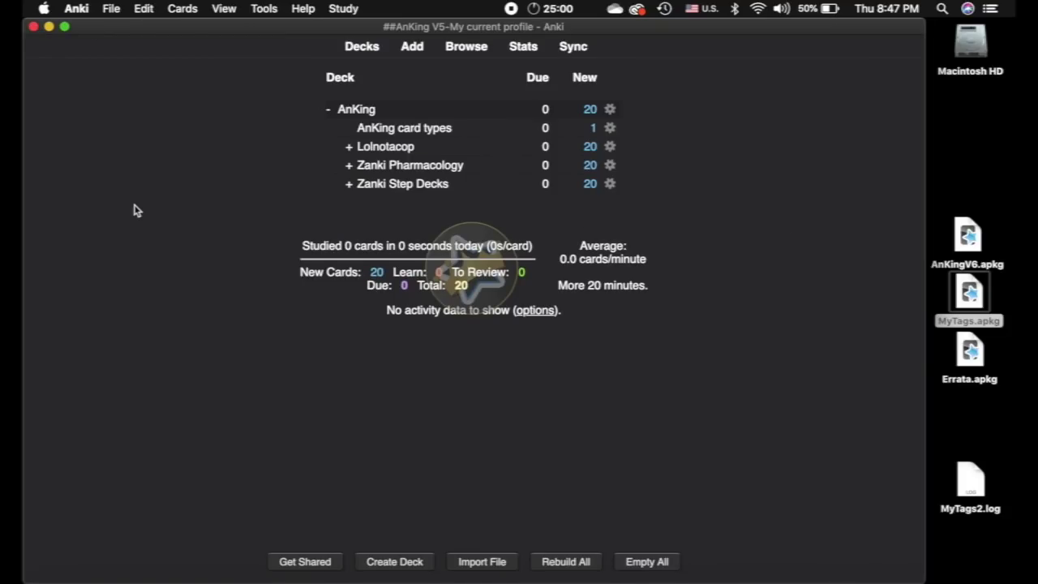
{"action": "left_click", "coordinate": [111, 8]}
{"action": "left_click", "coordinate": [121, 27]}
{"action": "left_click", "coordinate": [421, 195]}
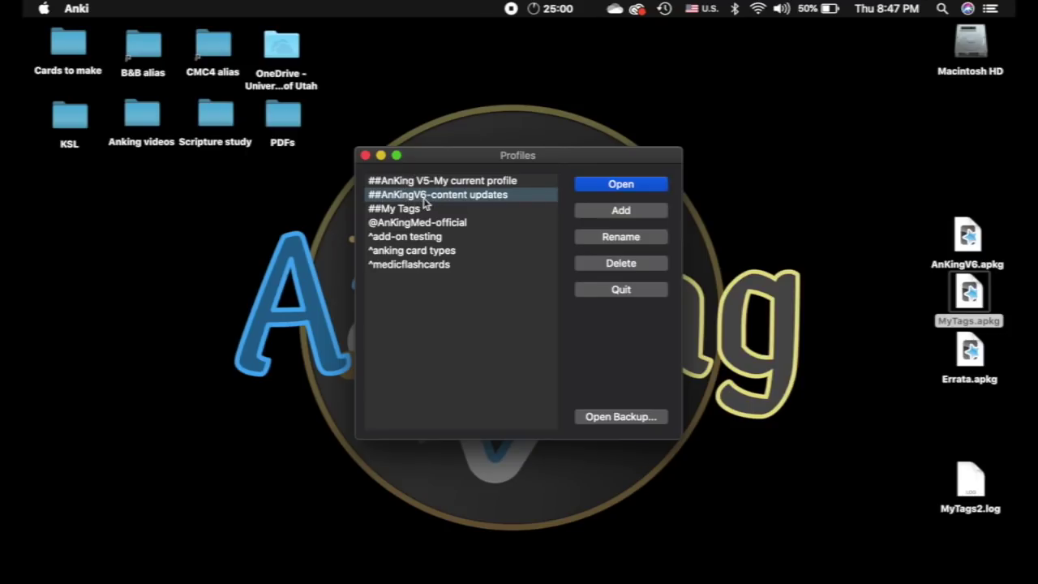
{"action": "left_click", "coordinate": [621, 185]}
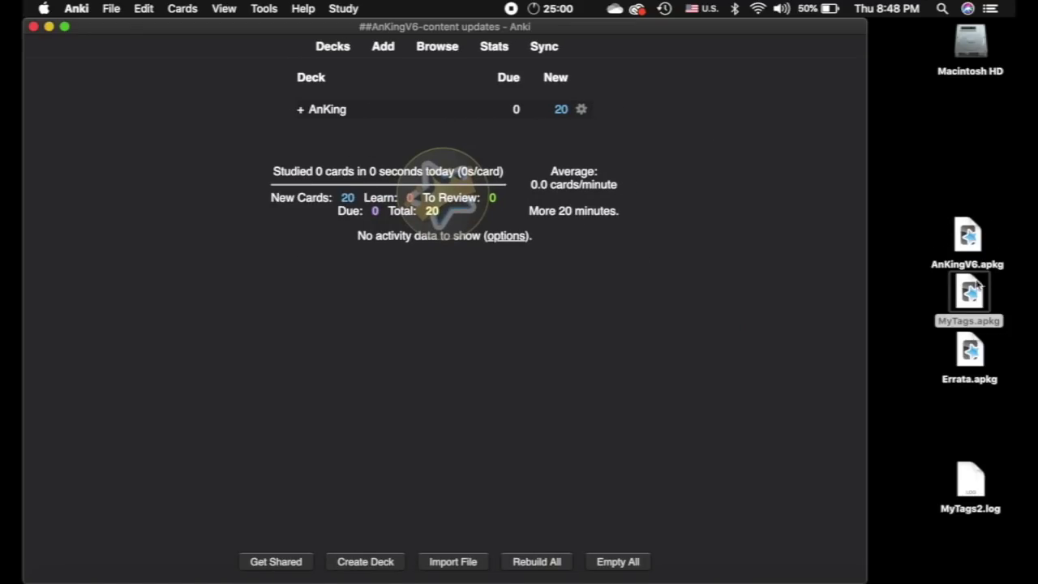
{"action": "left_click", "coordinate": [977, 237]}
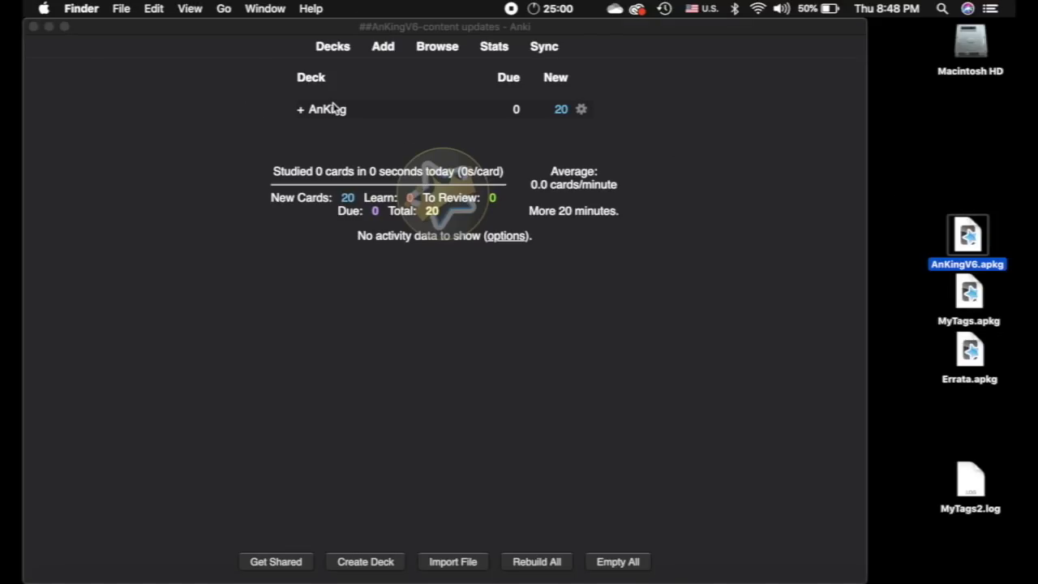
- In the browser, list the 121 $Errata cards and select them all
{"action": "left_click", "coordinate": [438, 51]}
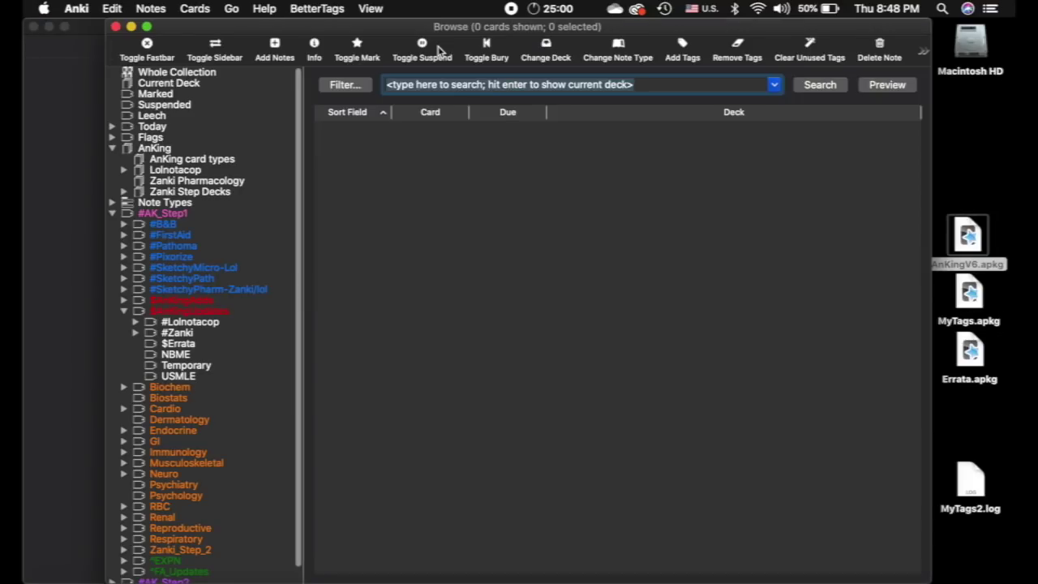
{"action": "left_click_drag", "start_coordinate": [622, 32], "coordinate": [571, 31]}
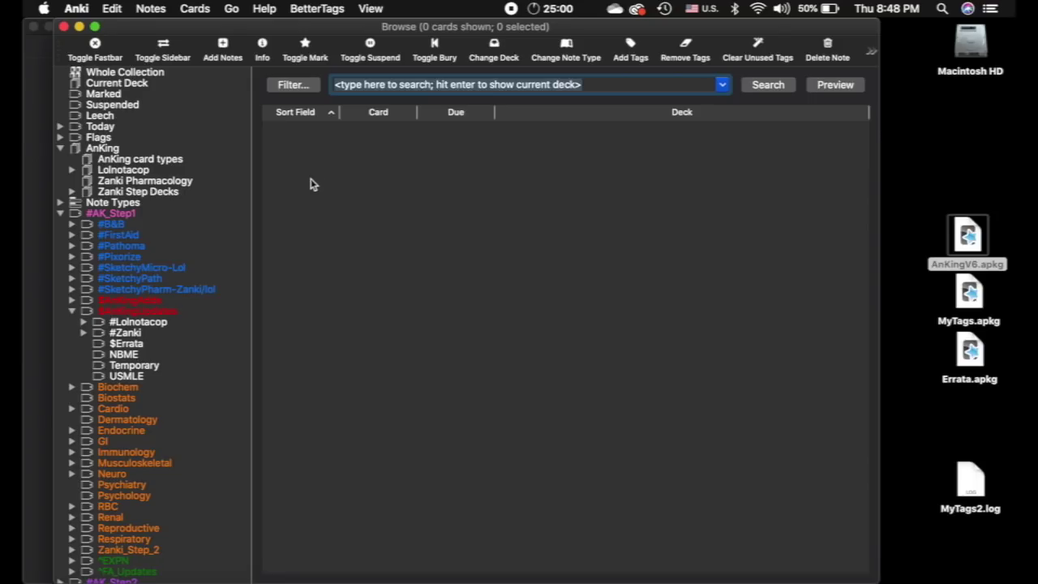
{"action": "left_click", "coordinate": [138, 347]}
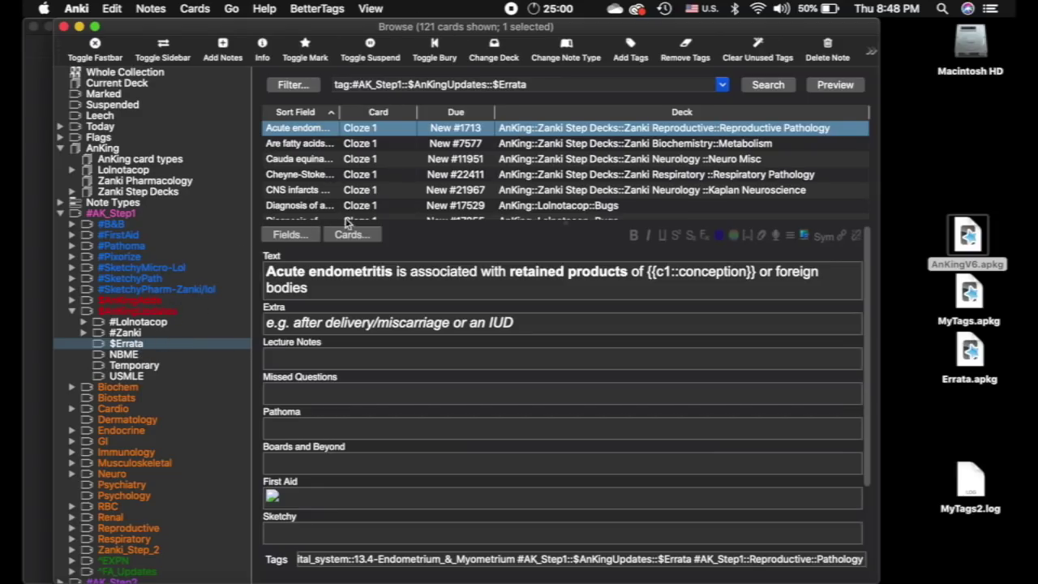
{"action": "left_click", "coordinate": [362, 191]}
{"action": "key", "text": "super+a"}
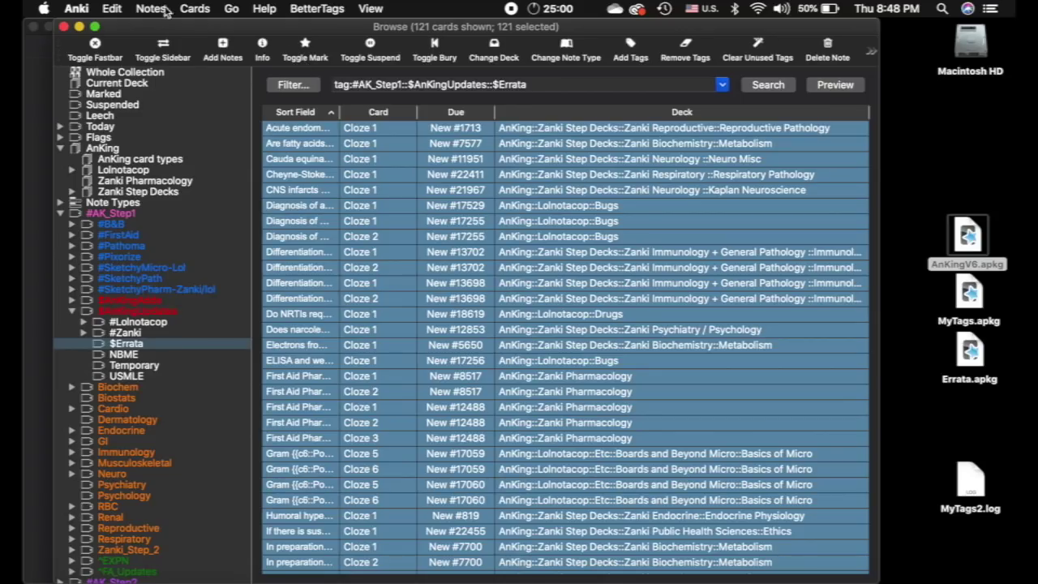
- Try Export Notes without scheduling or media, then cancel and view a single errata note
{"action": "left_click", "coordinate": [157, 9]}
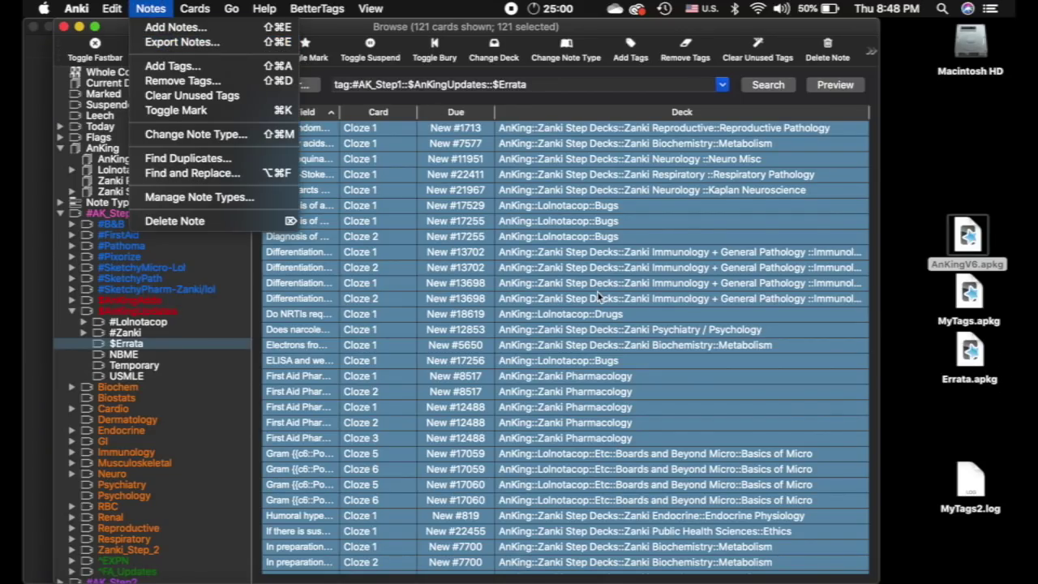
{"action": "left_click", "coordinate": [182, 42]}
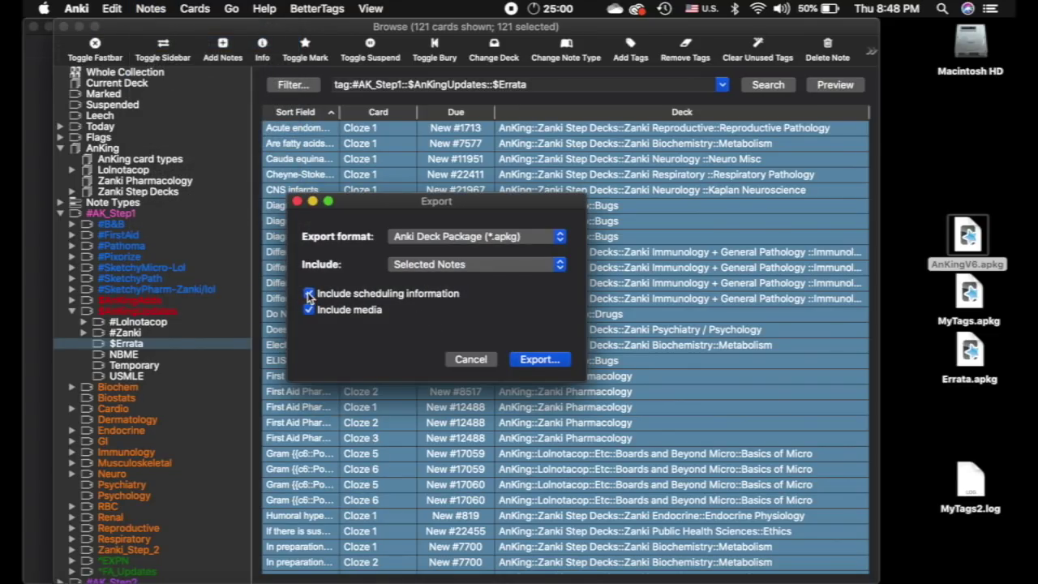
{"action": "left_click", "coordinate": [309, 294]}
{"action": "left_click", "coordinate": [309, 311]}
{"action": "left_click", "coordinate": [476, 359]}
{"action": "left_click", "coordinate": [405, 220]}
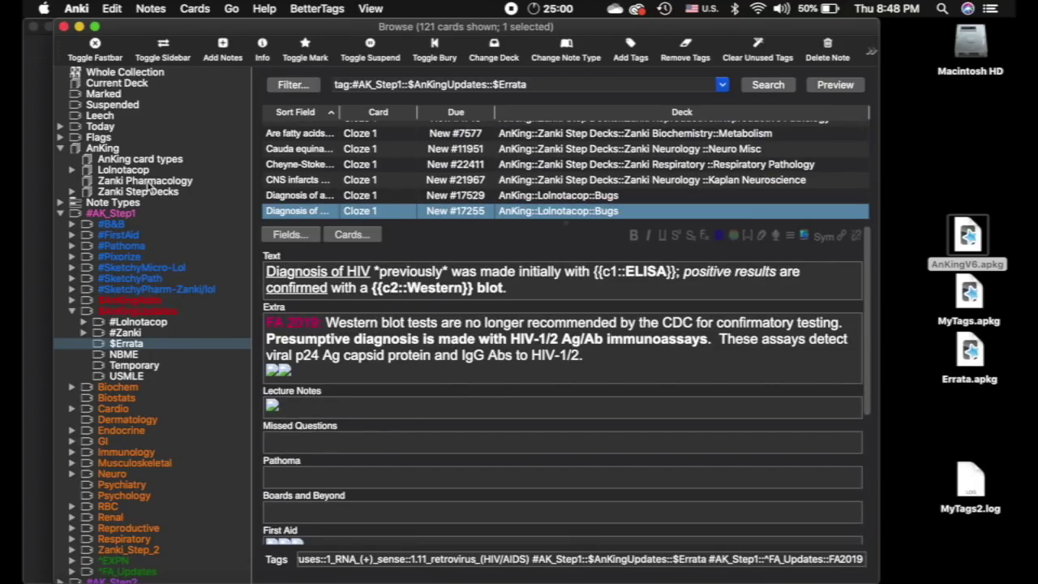
- Close the browser and switch back to the V5 current profile
{"action": "left_click", "coordinate": [64, 27]}
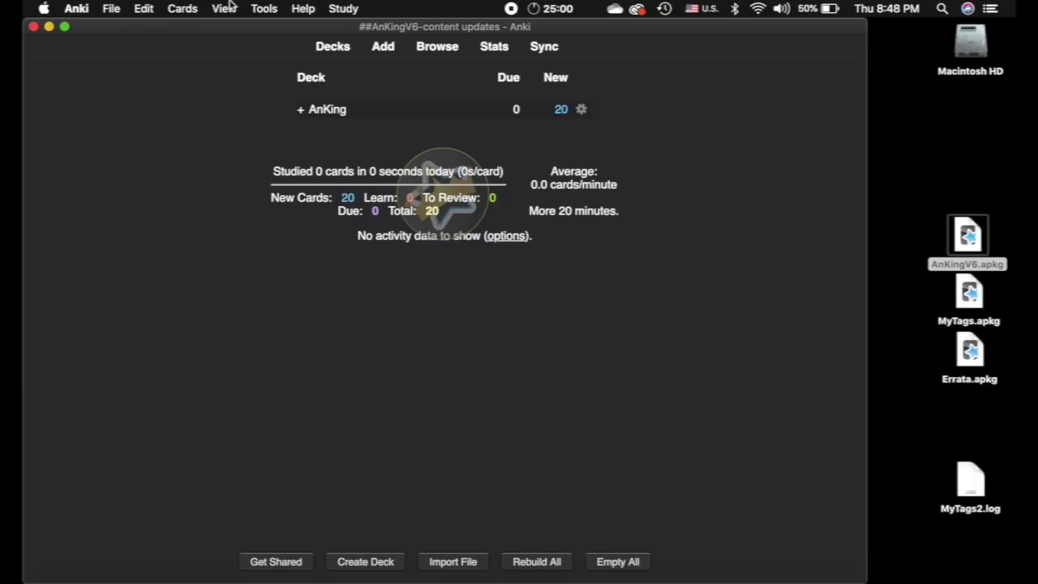
{"action": "left_click", "coordinate": [111, 9]}
{"action": "left_click", "coordinate": [118, 28]}
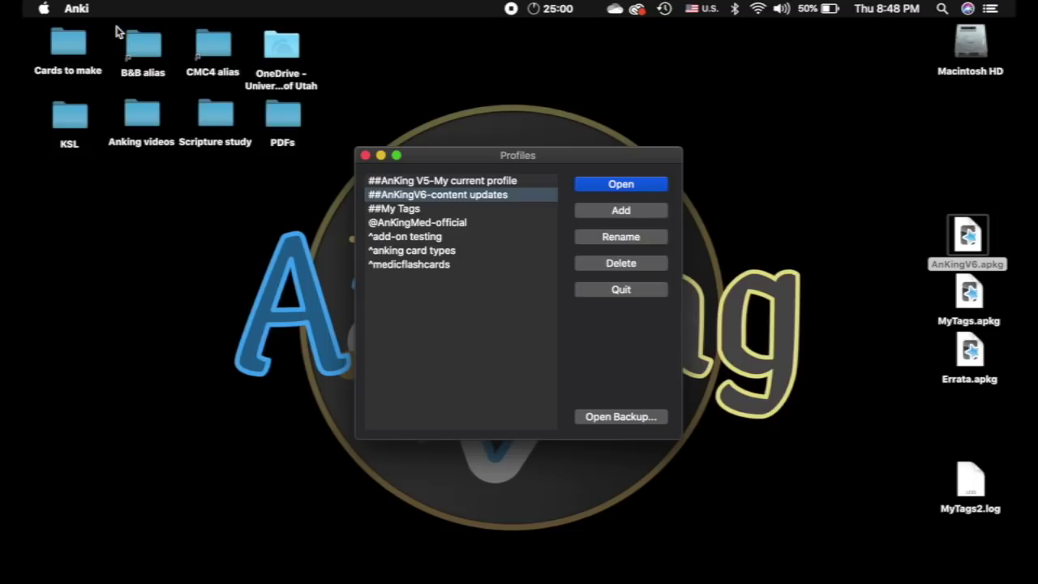
{"action": "left_click", "coordinate": [445, 183]}
{"action": "left_click", "coordinate": [631, 185]}
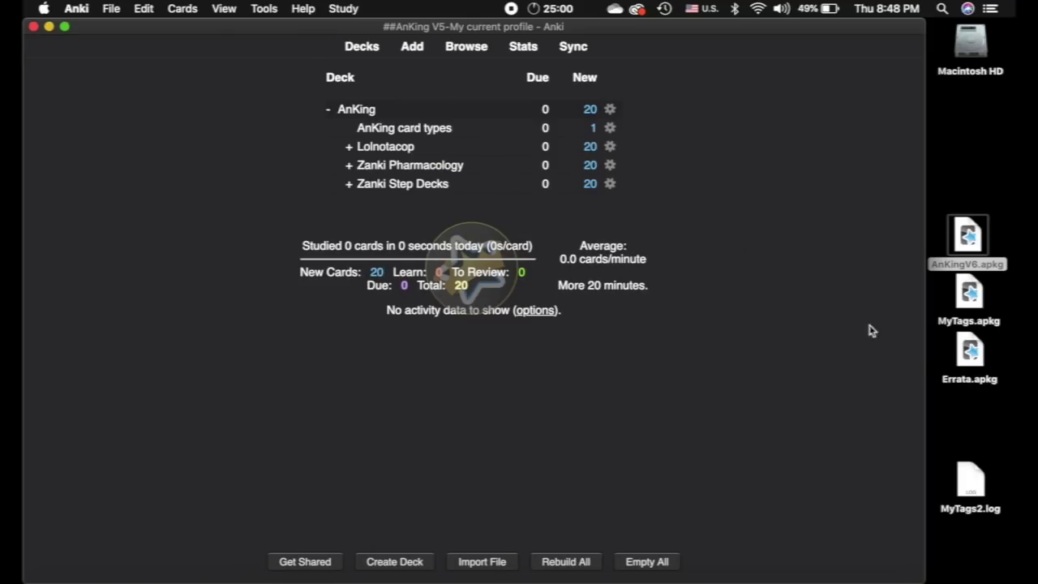
- In Special Fields settings, add Text and Extra as special fields
{"action": "left_click", "coordinate": [261, 8]}
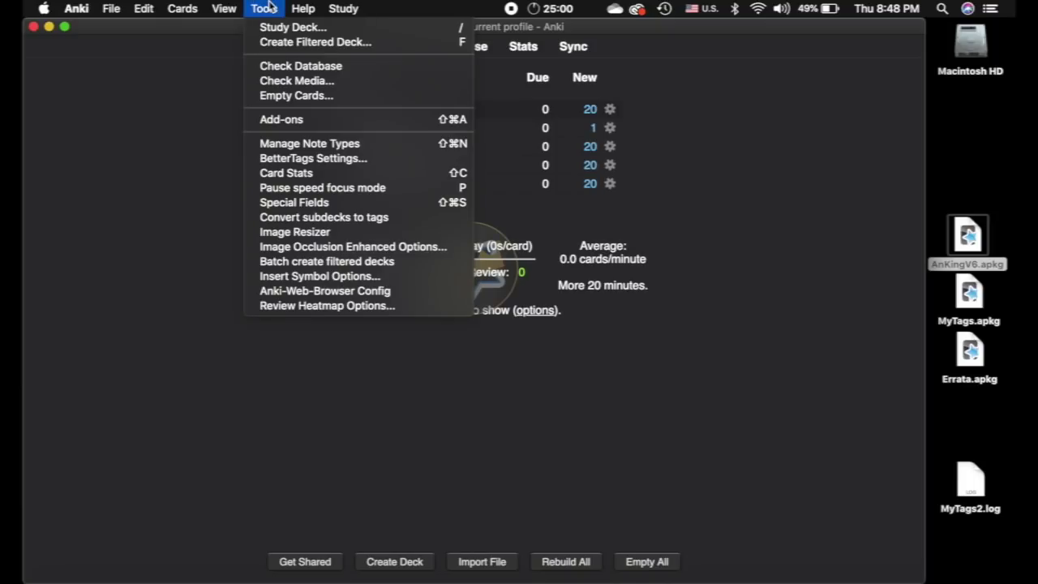
{"action": "left_click", "coordinate": [328, 202]}
{"action": "left_click", "coordinate": [641, 208]}
{"action": "type", "text": "Text"}
{"action": "key", "text": "Return"}
{"action": "left_click", "coordinate": [645, 208]}
{"action": "type", "text": "Extra"}
{"action": "key", "text": "Return"}
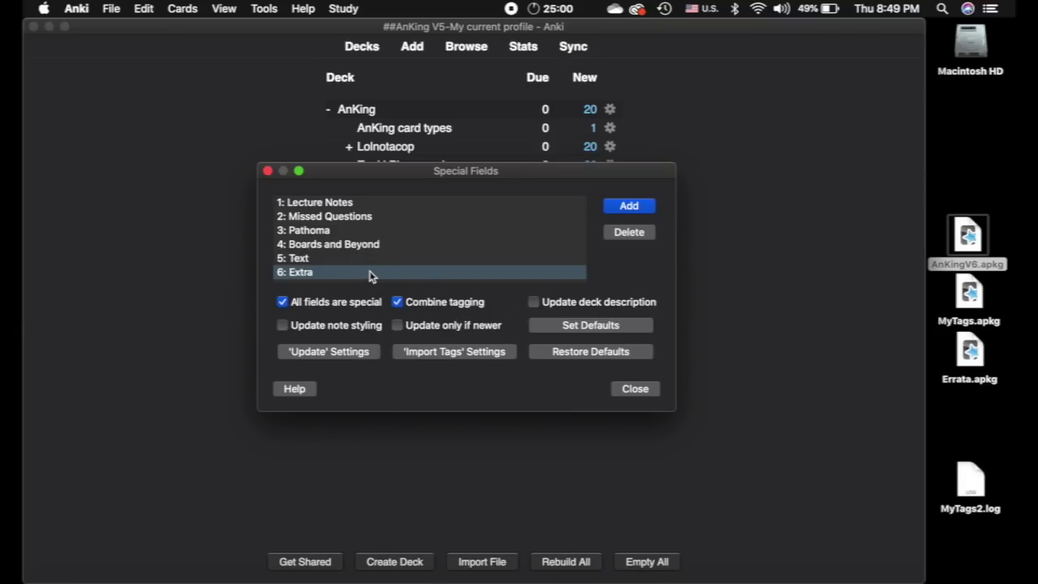
- Remove Extra and Text again, apply the 'Update' preset settings, and close
{"action": "left_click", "coordinate": [332, 259]}
{"action": "left_click", "coordinate": [326, 275]}
{"action": "left_click", "coordinate": [429, 258]}
{"action": "left_click", "coordinate": [629, 233]}
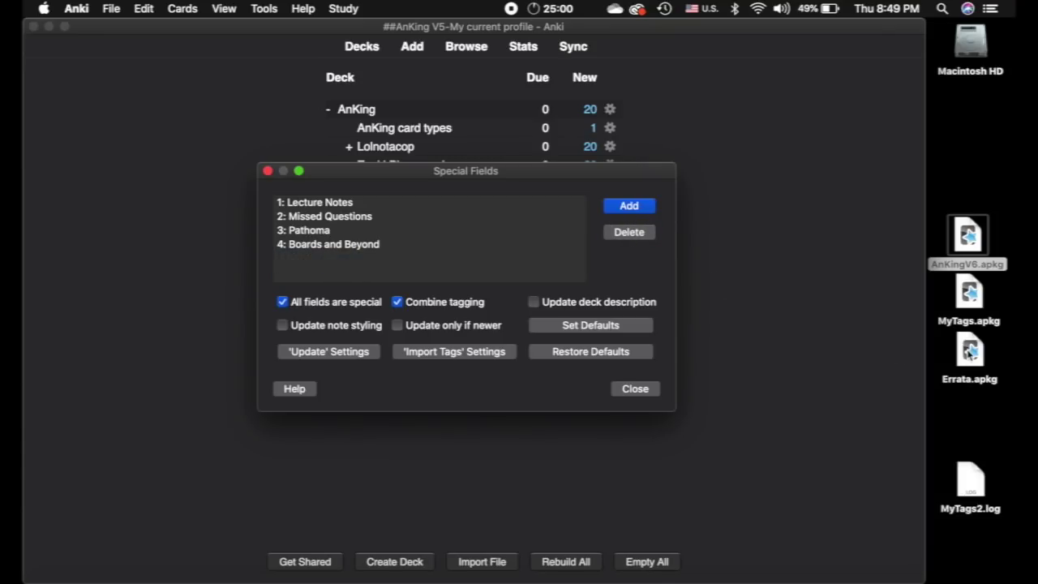
{"action": "left_click", "coordinate": [329, 355]}
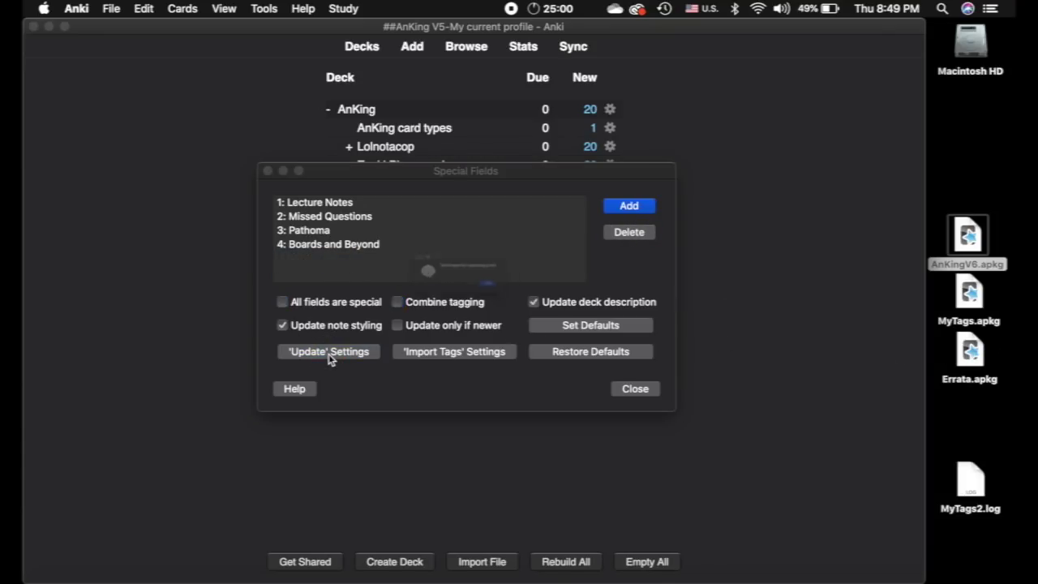
{"action": "left_click", "coordinate": [553, 309]}
{"action": "left_click", "coordinate": [267, 171]}
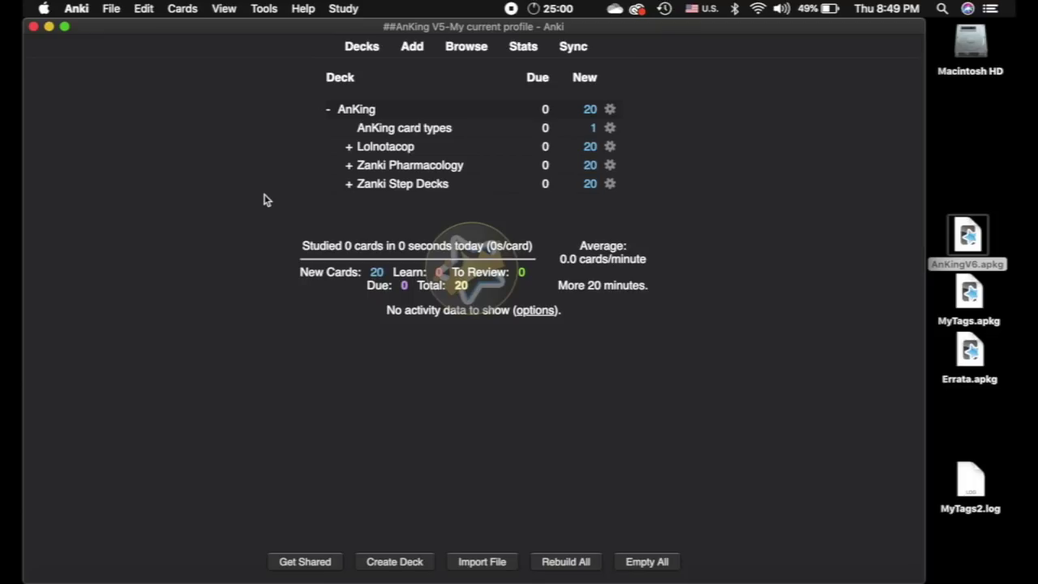
- Reopen Special Fields (Shift+Cmd+S) showing Lecture Notes, Missed Questions, Pathoma and Boards and Beyond
{"action": "key", "text": "super+shift+s"}
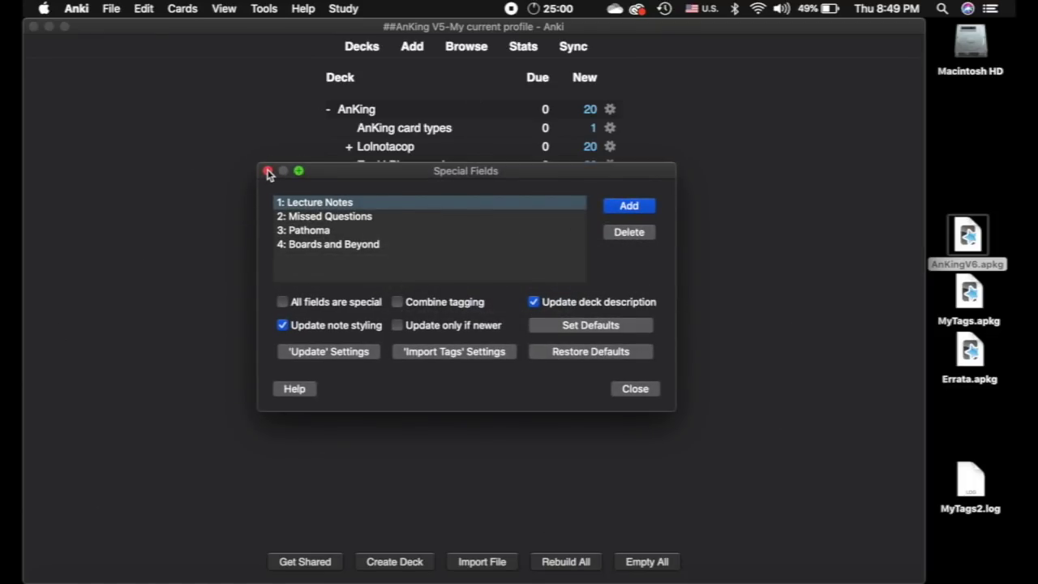
{"action": "left_click_drag", "start_coordinate": [331, 173], "coordinate": [341, 100]}
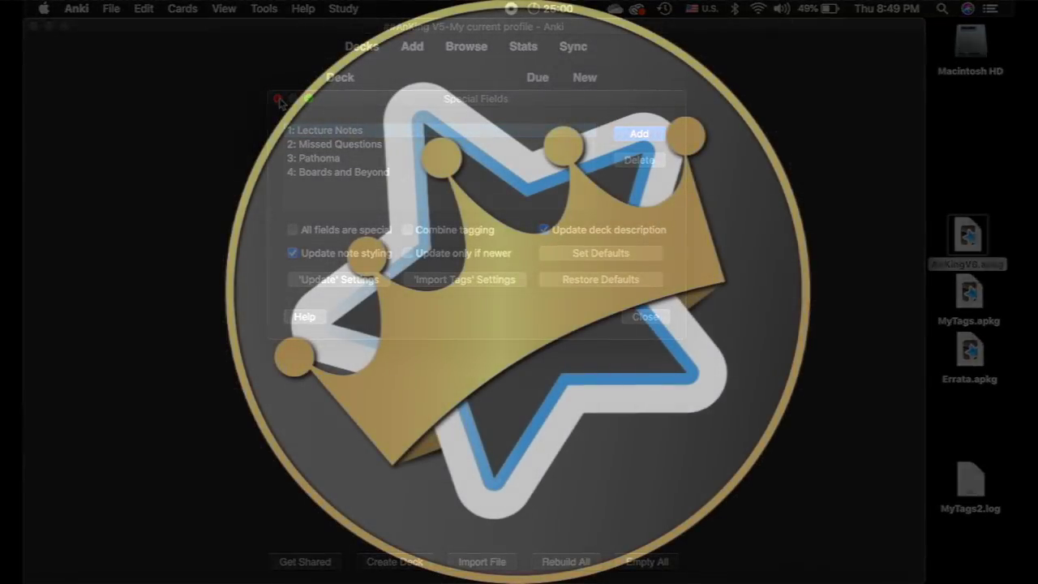